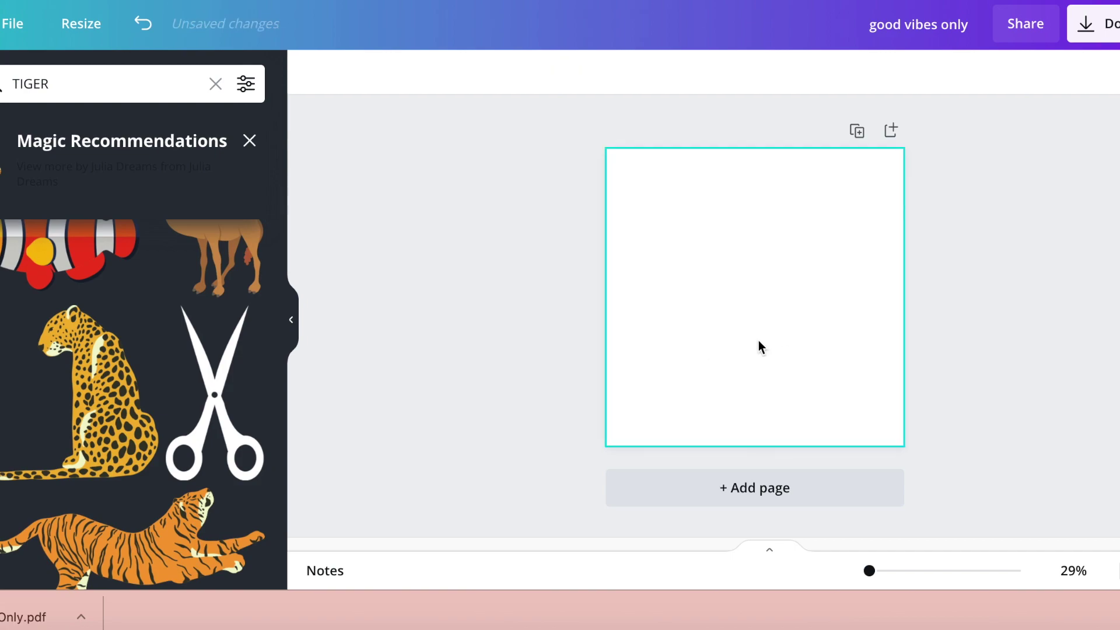
Step: Add the sitting leopard graphic to the blank page, enlarge it and position it near the page centre
left_click(57, 362)
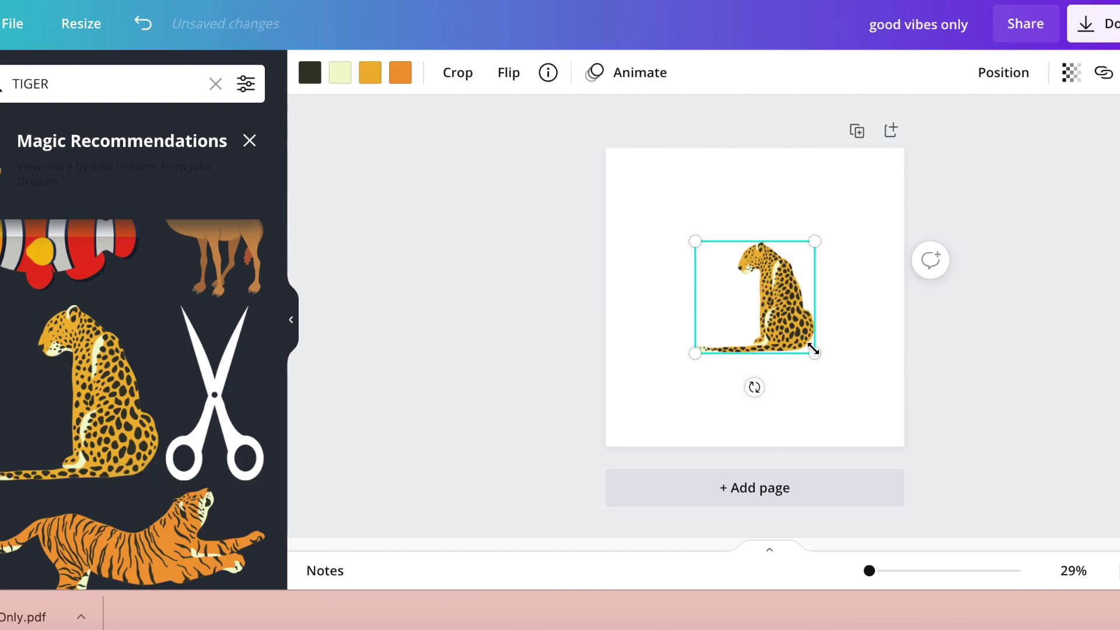
left_click_drag(817, 354, 834, 376)
mouse_move(776, 315)
left_mouse_down()
mouse_move(749, 305)
mouse_move(785, 326)
left_mouse_up()
left_click(979, 353)
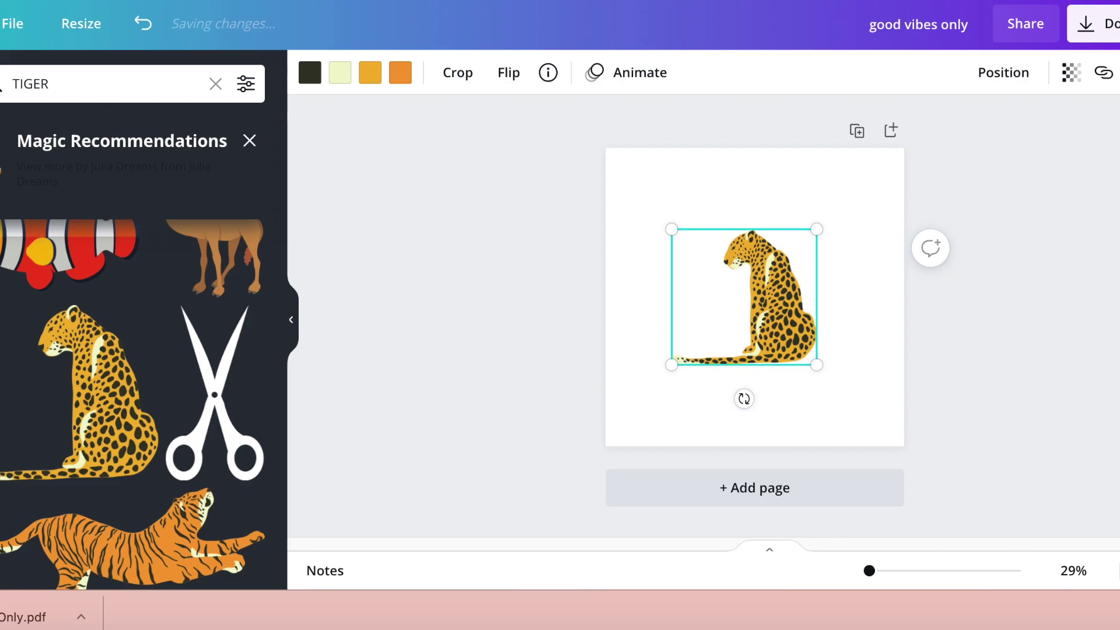
Step: Search the elements for "circle", add the solid circle and enlarge it at the page centre to cover the leopard
left_click(60, 85)
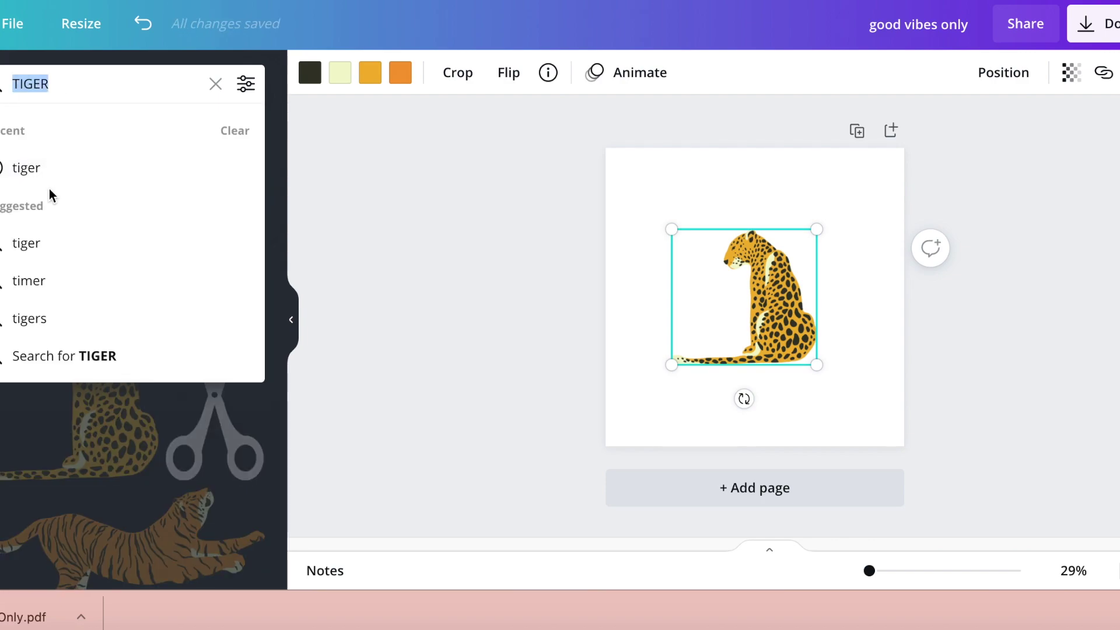
type("circle")
key("Return")
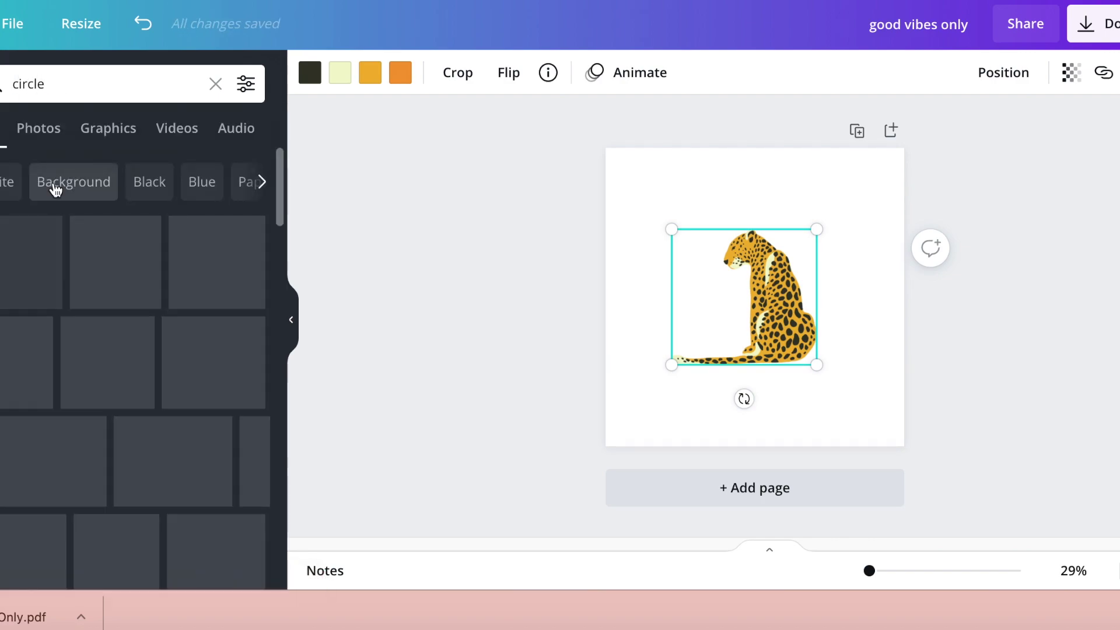
scroll(165, 362, "down", 4)
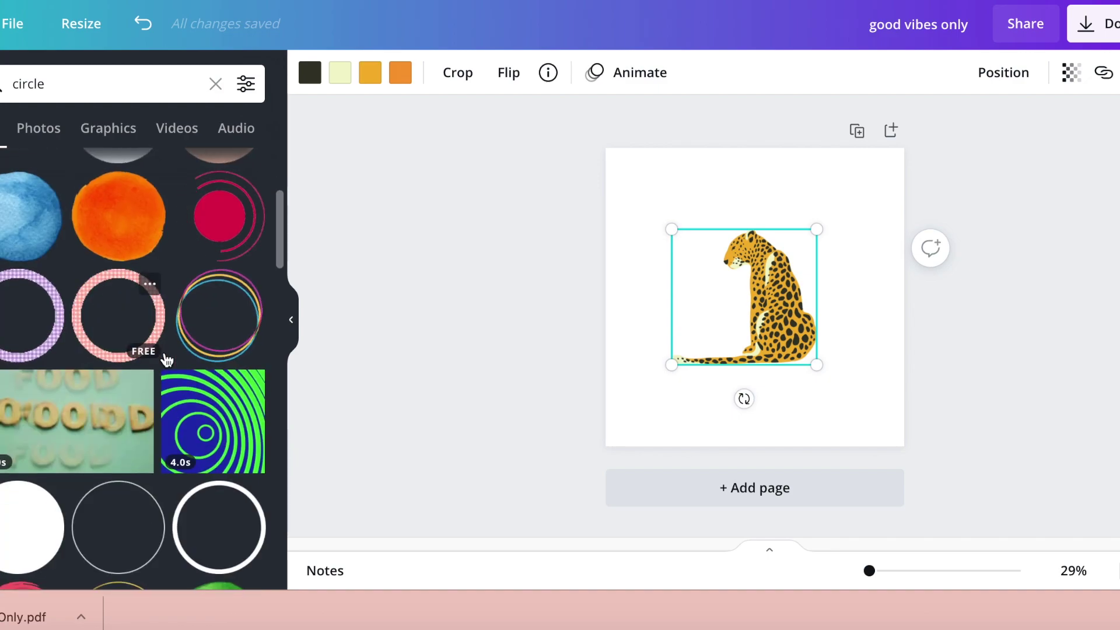
left_click(29, 499)
left_click_drag(810, 361, 905, 463)
mouse_move(767, 315)
left_mouse_down()
mouse_move(755, 314)
mouse_move(768, 315)
left_mouse_up()
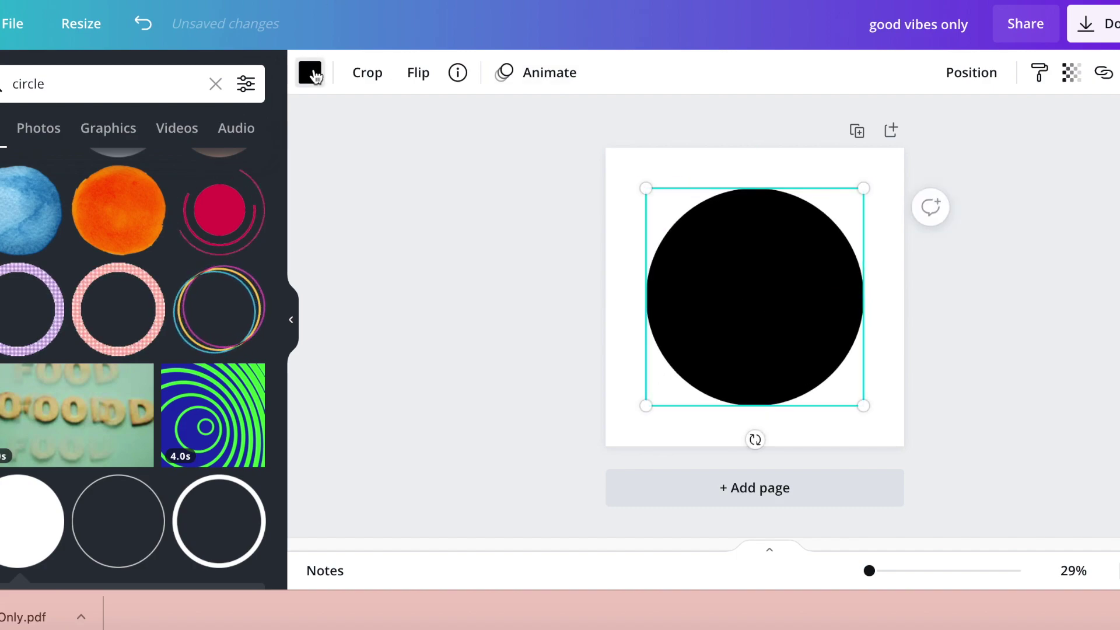
Step: Recolour the solid circle with the custom dark green #063912
left_click(310, 73)
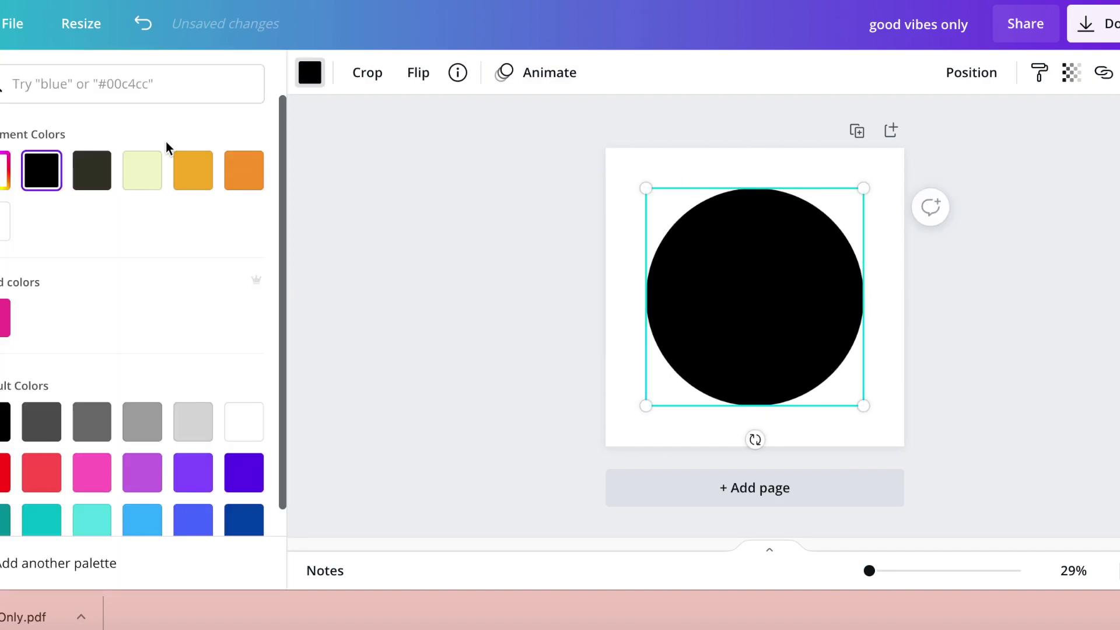
left_click(6, 175)
left_click_drag(89, 334, 214, 295)
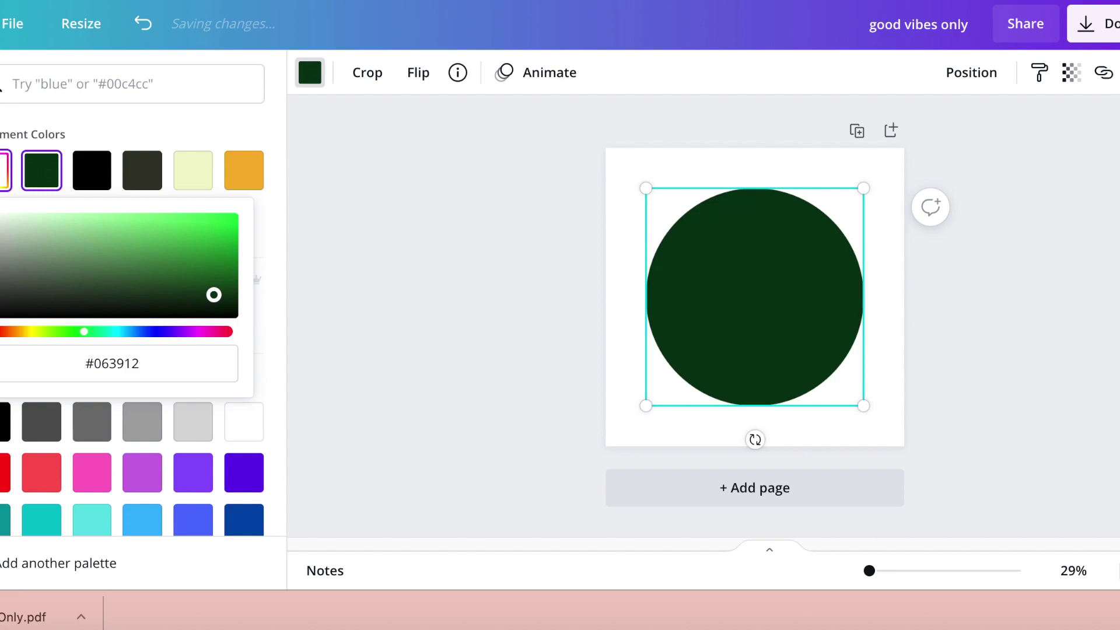
Step: Send the green circle backward so it sits behind the leopard, and leave nothing selected
left_click(972, 73)
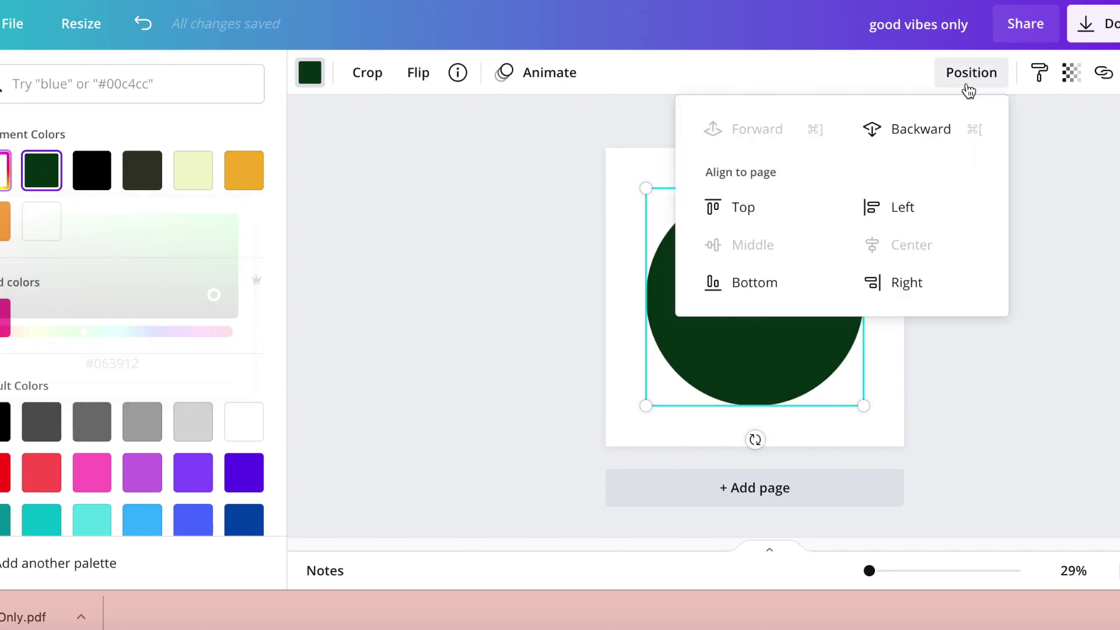
left_click(907, 132)
left_click(1039, 359)
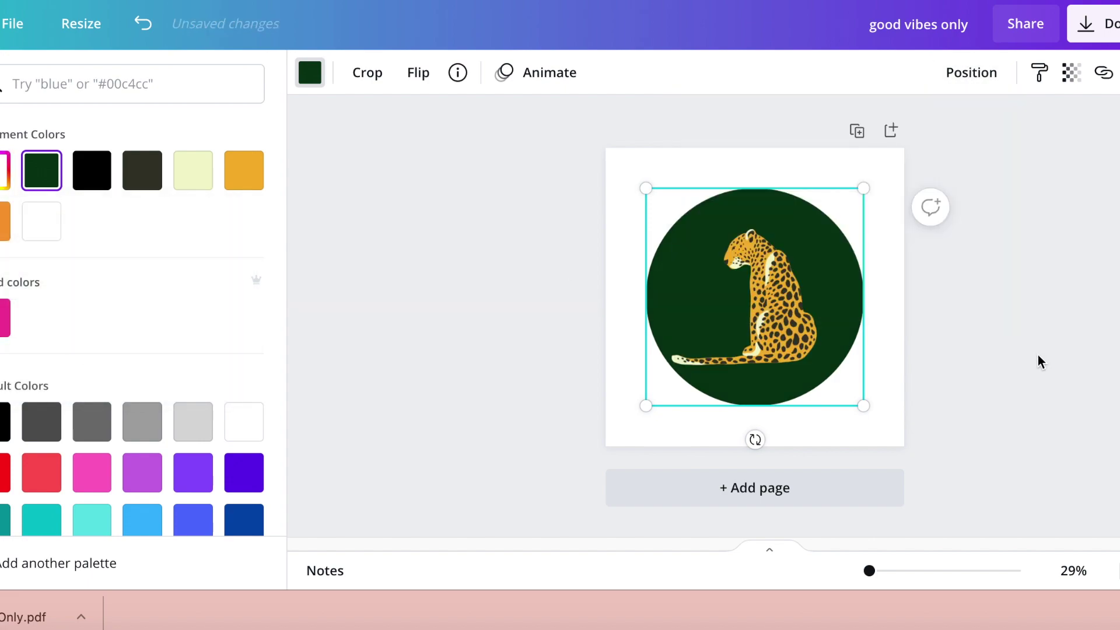
left_click(821, 336)
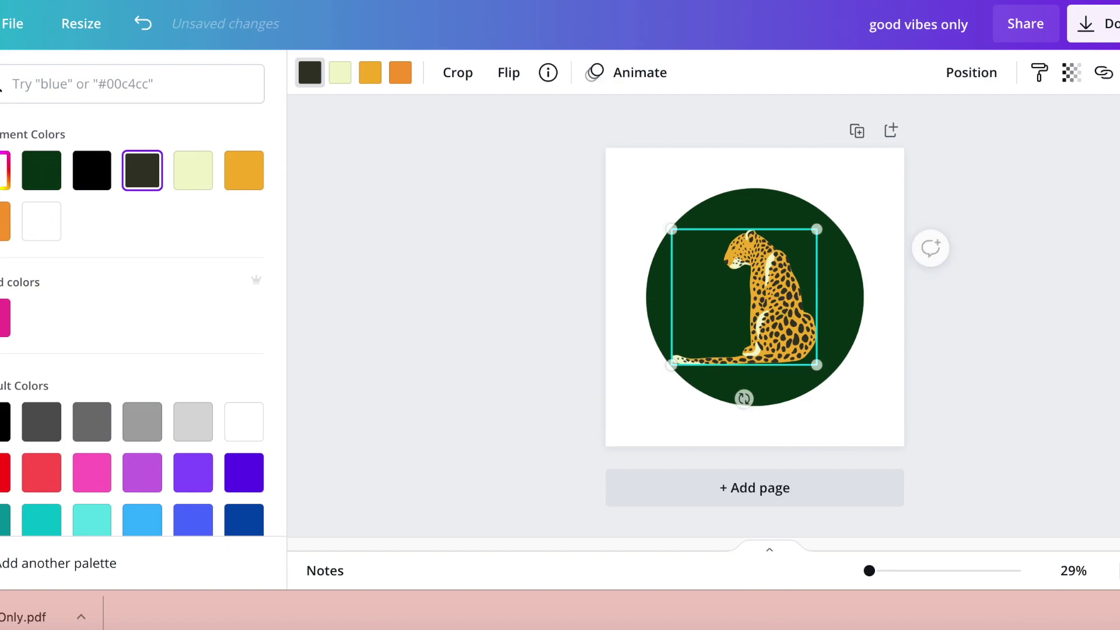
key("Escape")
key("Escape")
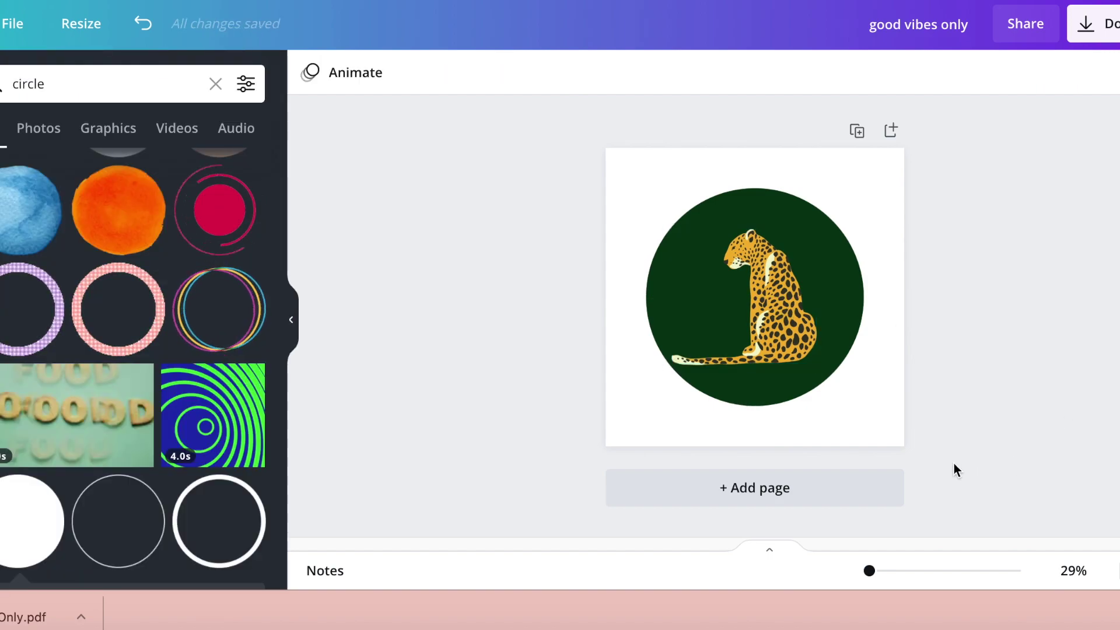
Step: Add a blank second page and clear the element search to start a new one
left_click(835, 489)
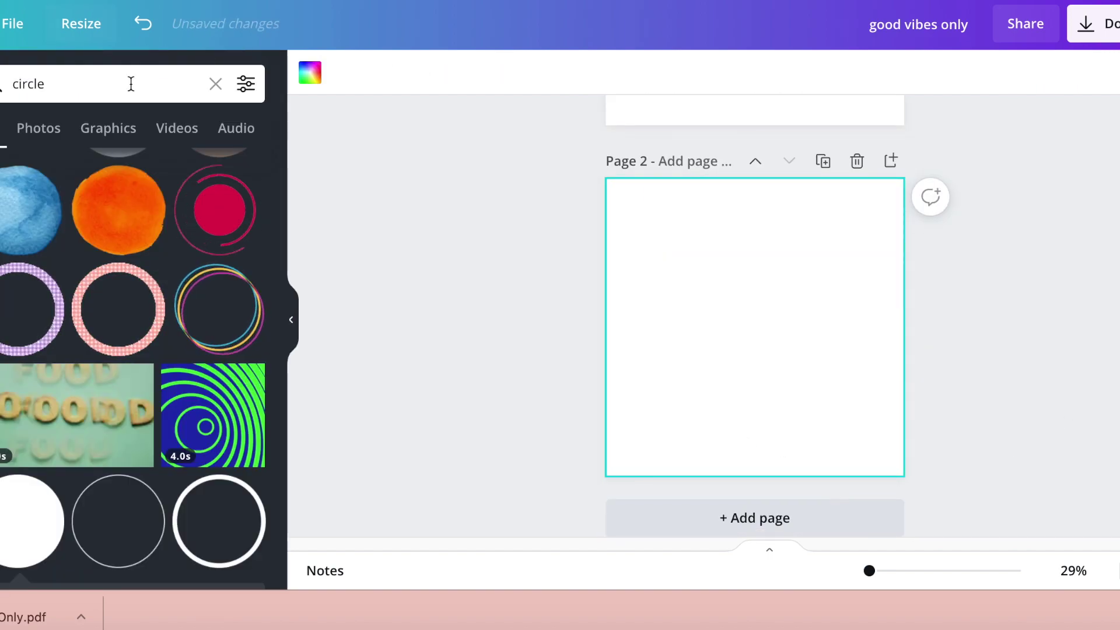
left_click(214, 84)
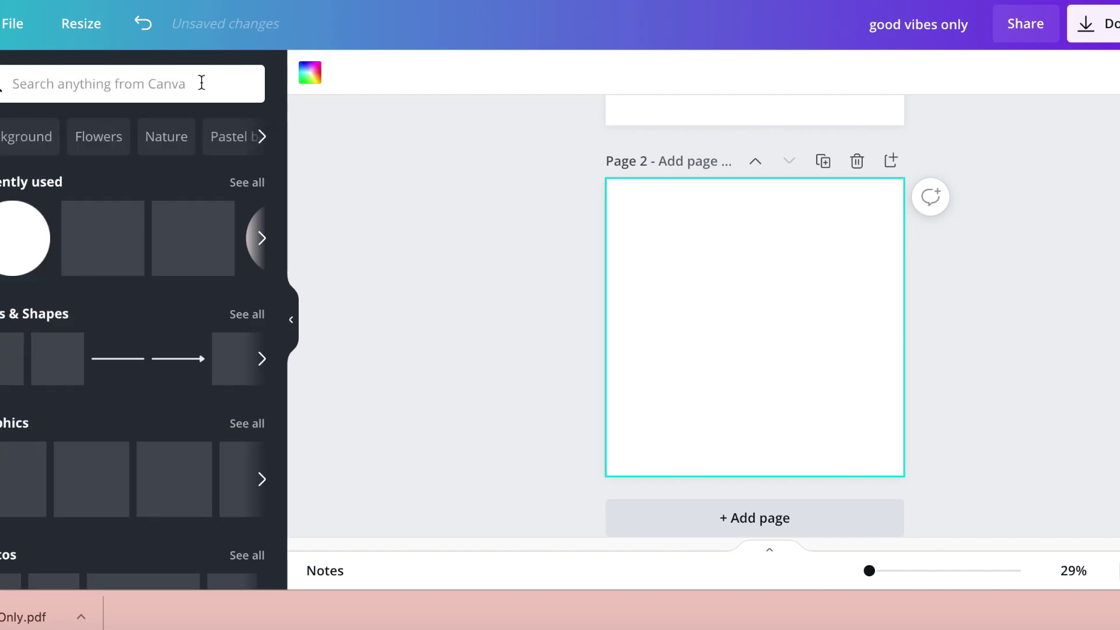
type("ti")
key("BackSpace")
key("BackSpace")
type("r")
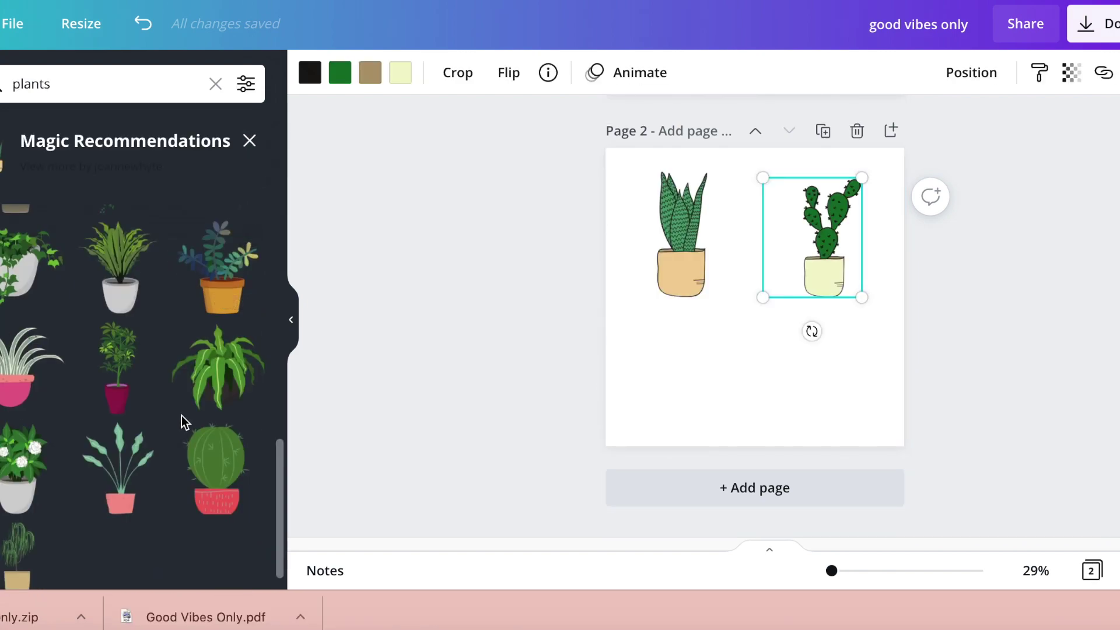
Step: Add the tall potted cactus from the plants results, enlarge it and place it below the two other plants
scroll(180, 415, "down", 1)
scroll(183, 421, "up", 5)
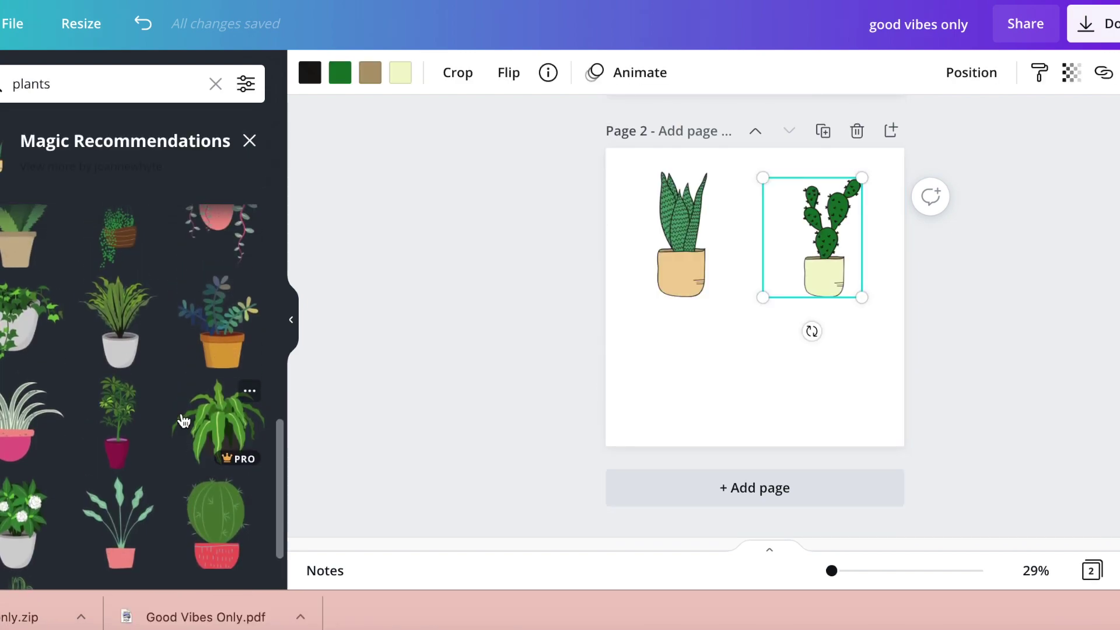
scroll(183, 420, "up", 6)
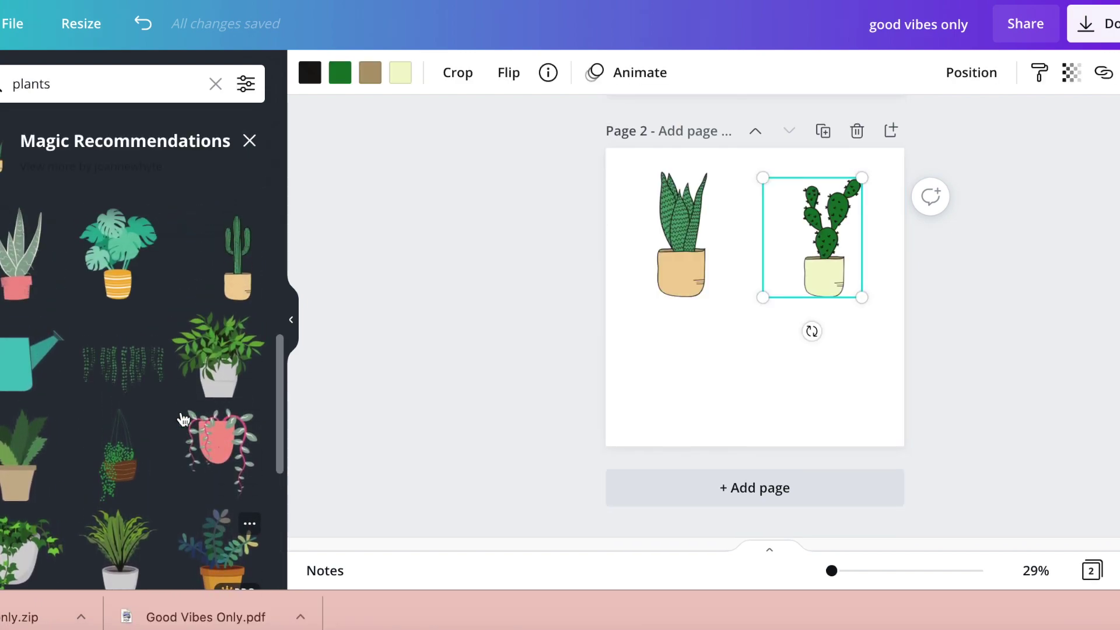
scroll(182, 419, "up", 4)
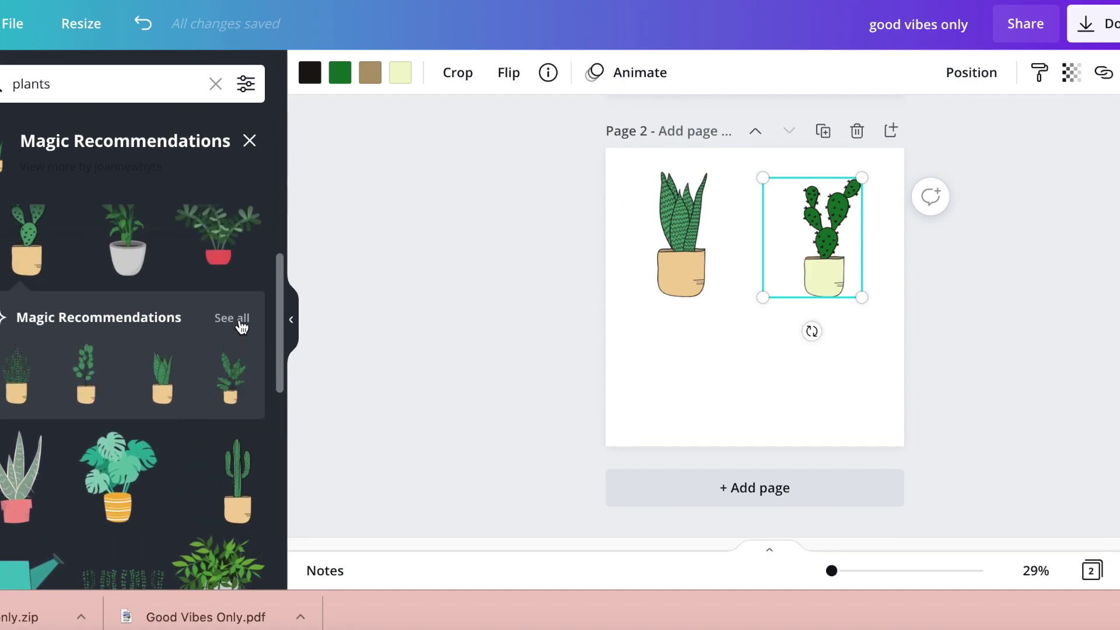
left_click(237, 467)
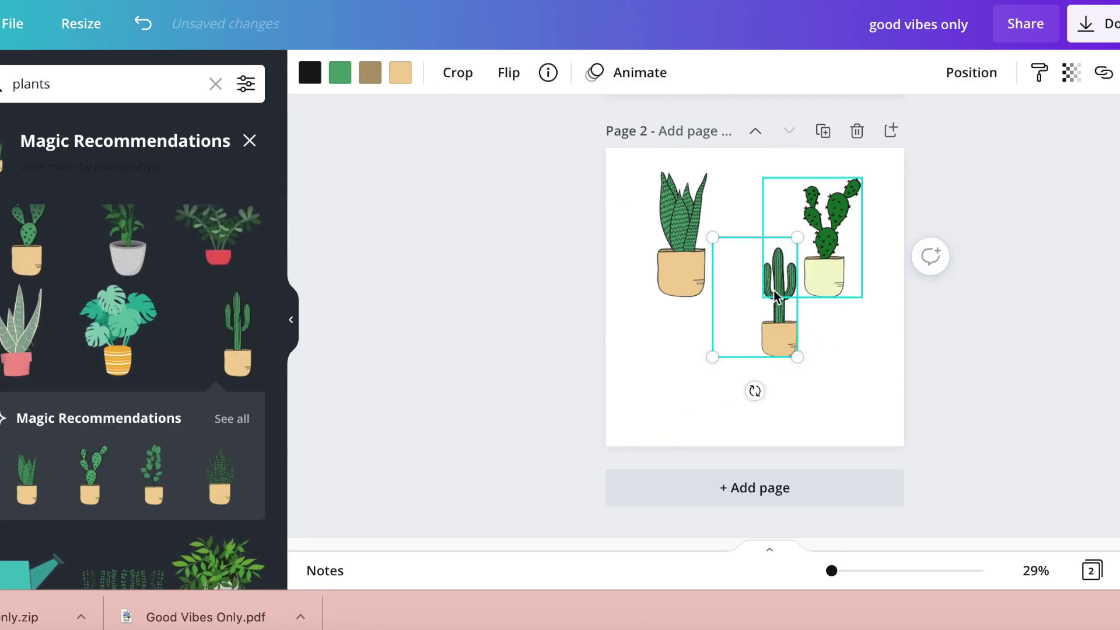
left_click_drag(759, 377, 733, 475)
left_click_drag(770, 337, 785, 310)
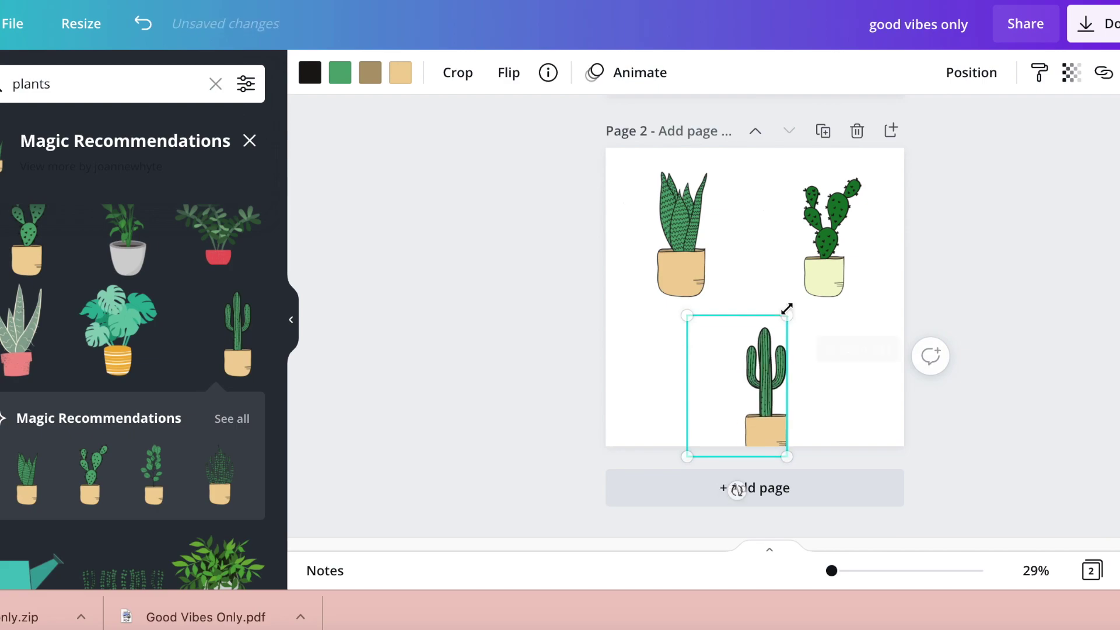
left_click_drag(771, 392, 769, 366)
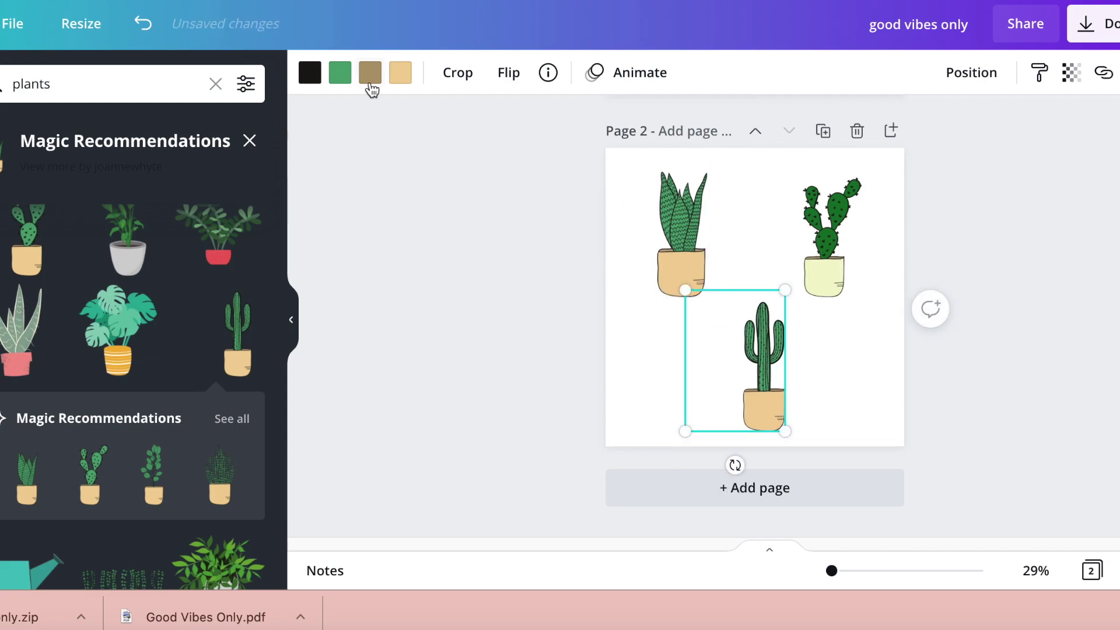
Step: Recolour the tall cactus's green body with the custom light mint green #8FEFB9
left_click(342, 75)
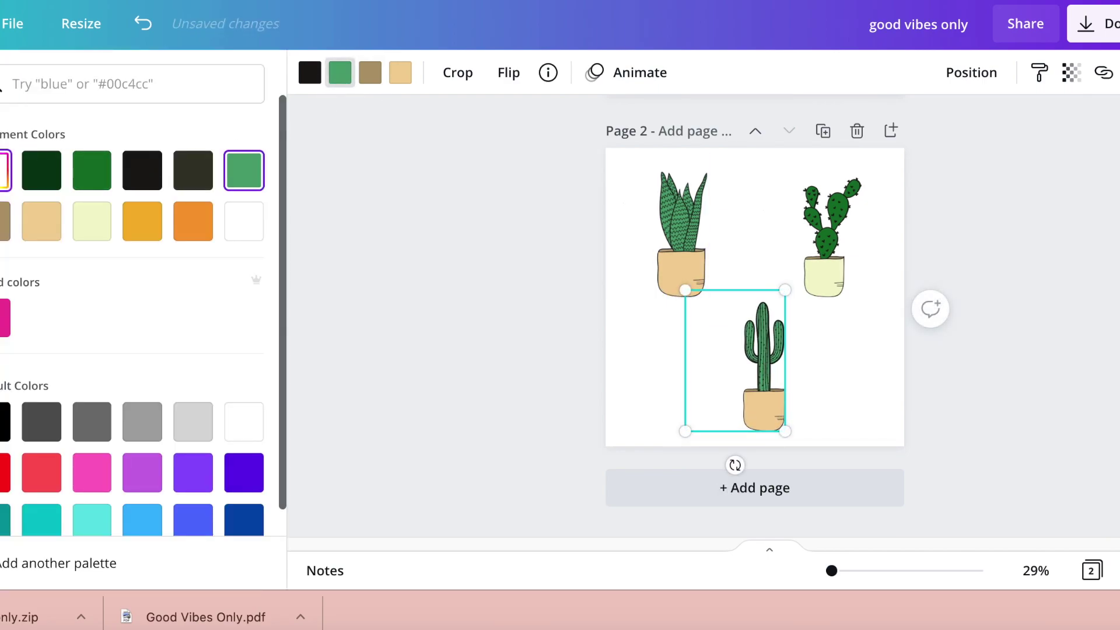
left_click(4, 170)
left_click_drag(113, 252, 87, 220)
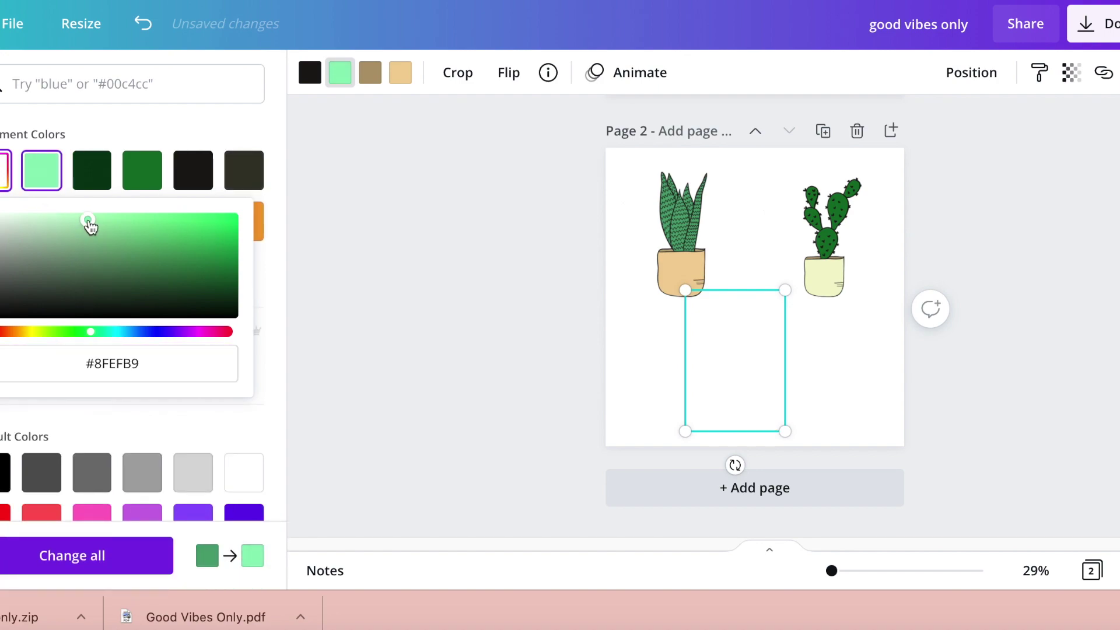
Step: Recolour the tall cactus's tan pot with a custom pale pink
left_click(401, 72)
scroll(93, 280, "down", 3)
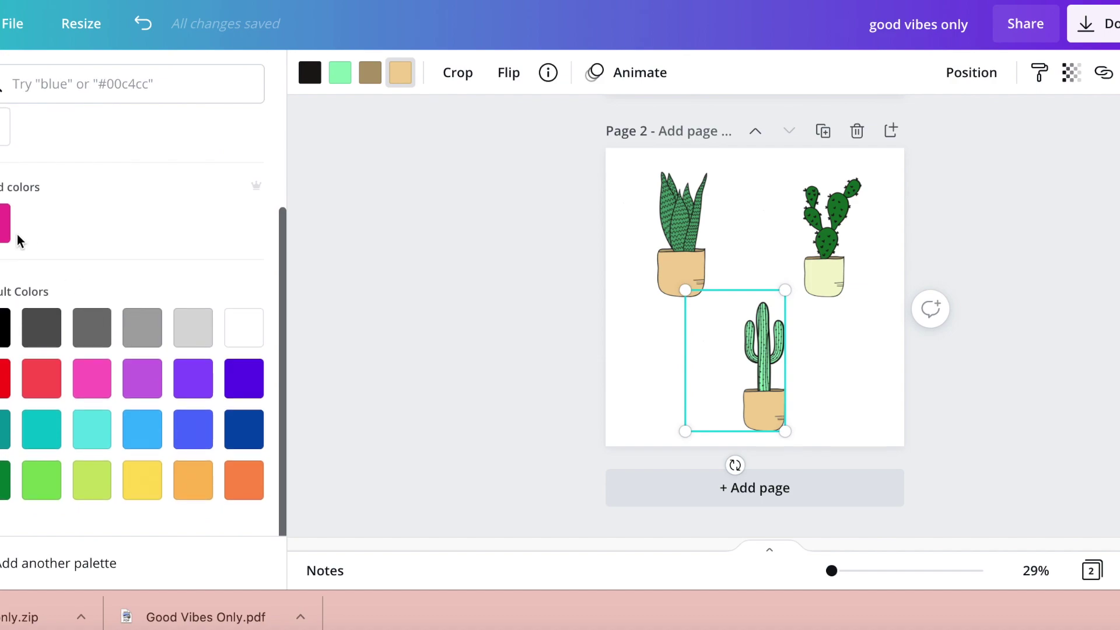
scroll(18, 241, "up", 3)
left_click(5, 170)
left_click_drag(49, 334, 200, 333)
left_click_drag(80, 218, 12, 218)
left_click(833, 341)
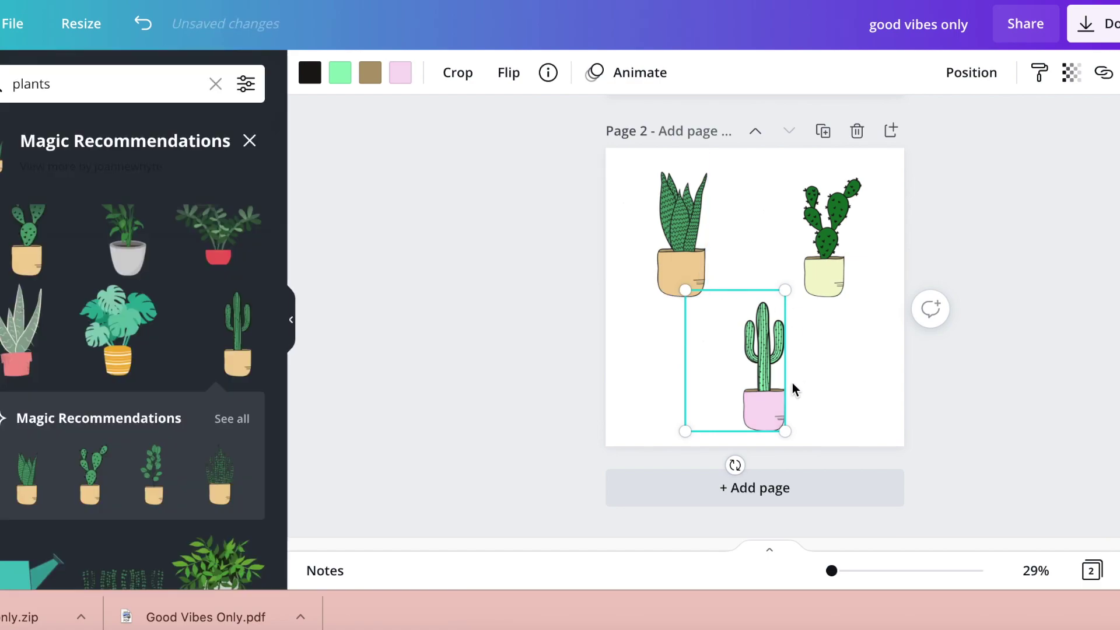
Step: Open the custom colour picker for the snake plant's tan pot
left_click(653, 233)
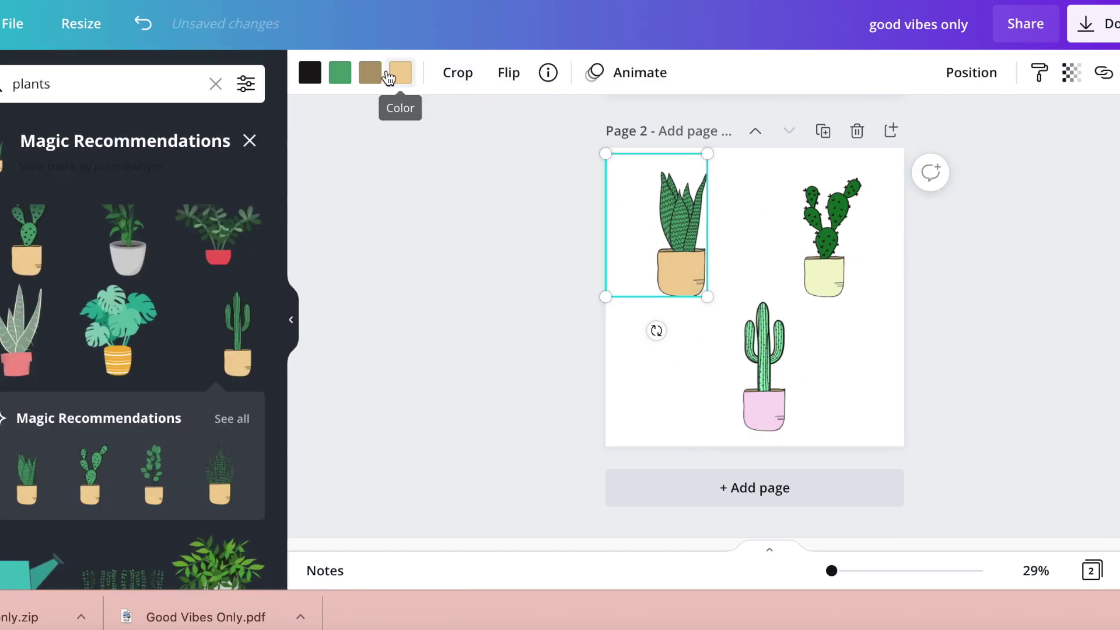
left_click(400, 72)
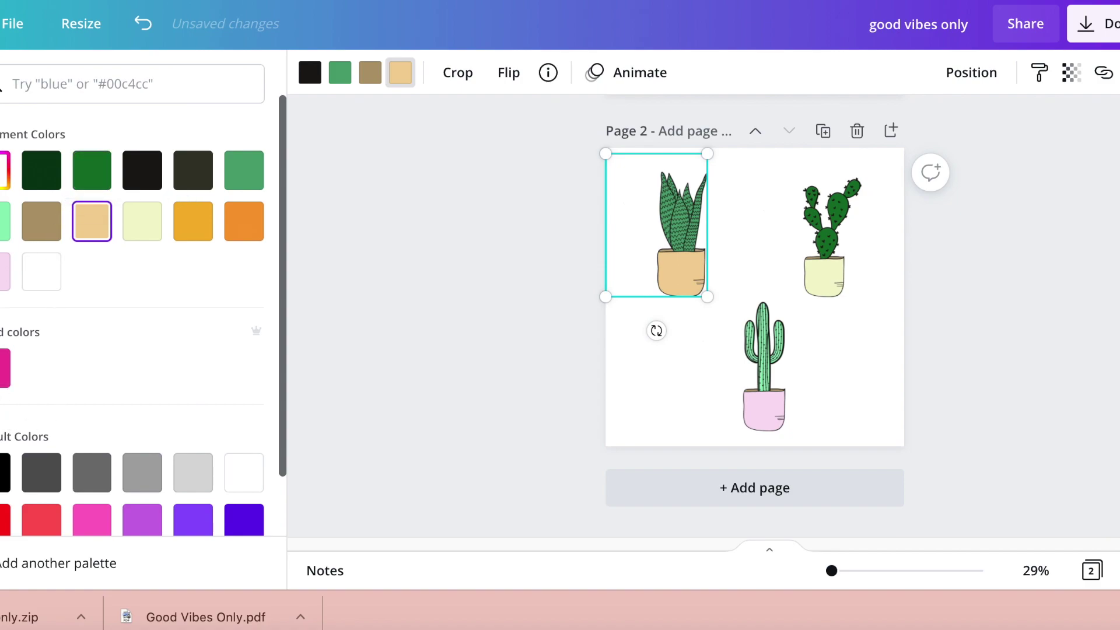
left_click(5, 170)
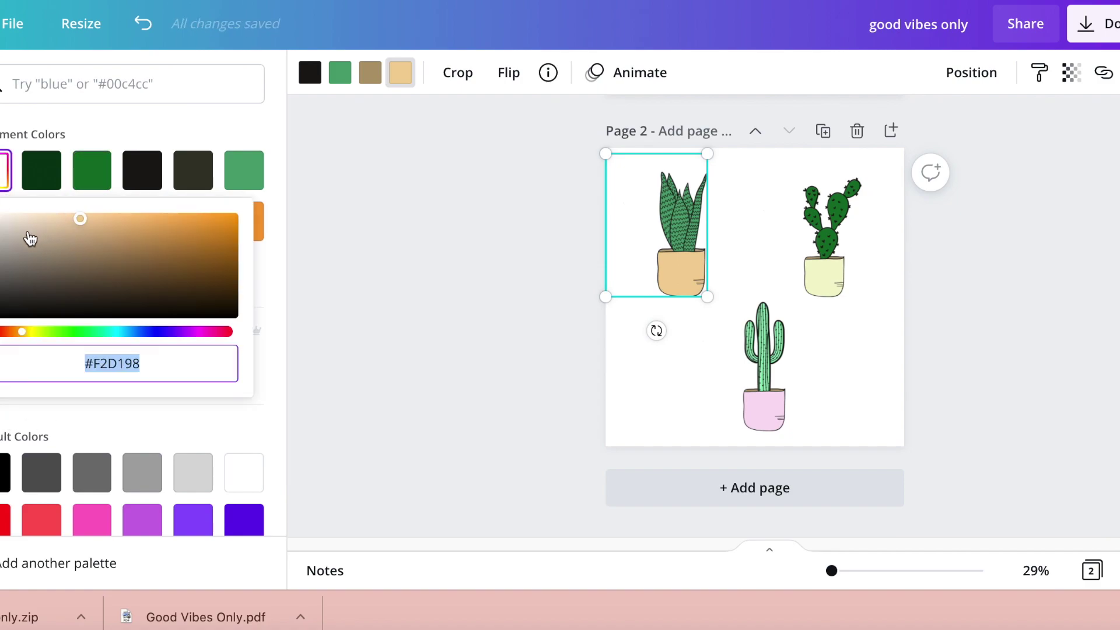
Step: Add the potted monstera graphic from the search results and place it beneath the large monstera leaf
scroll(33, 338, "down", 10)
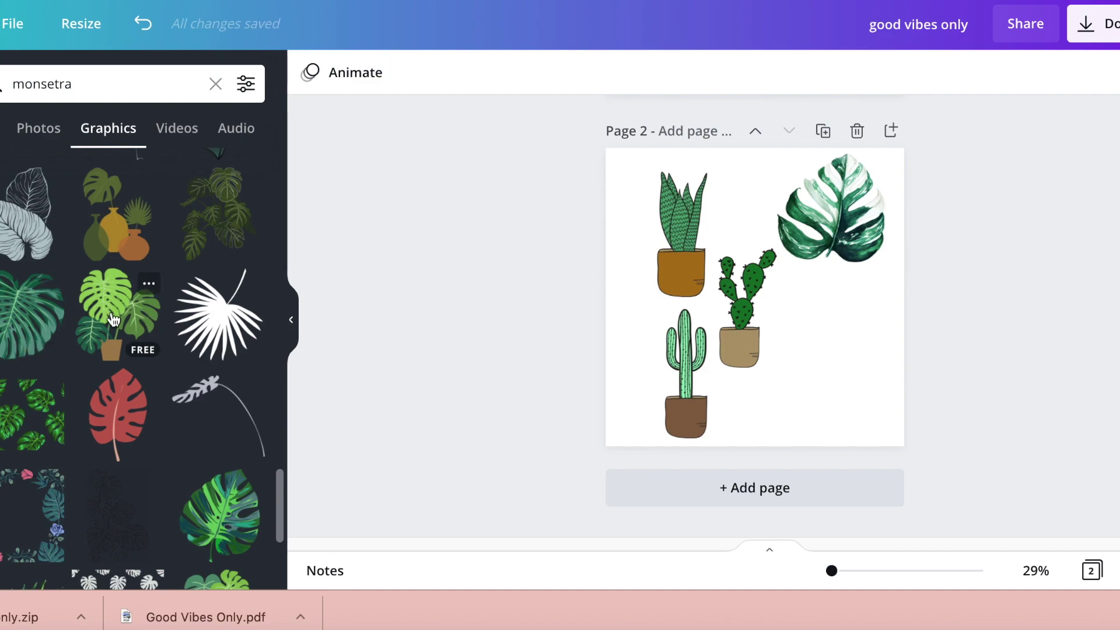
left_click(113, 319)
left_click_drag(744, 272, 832, 334)
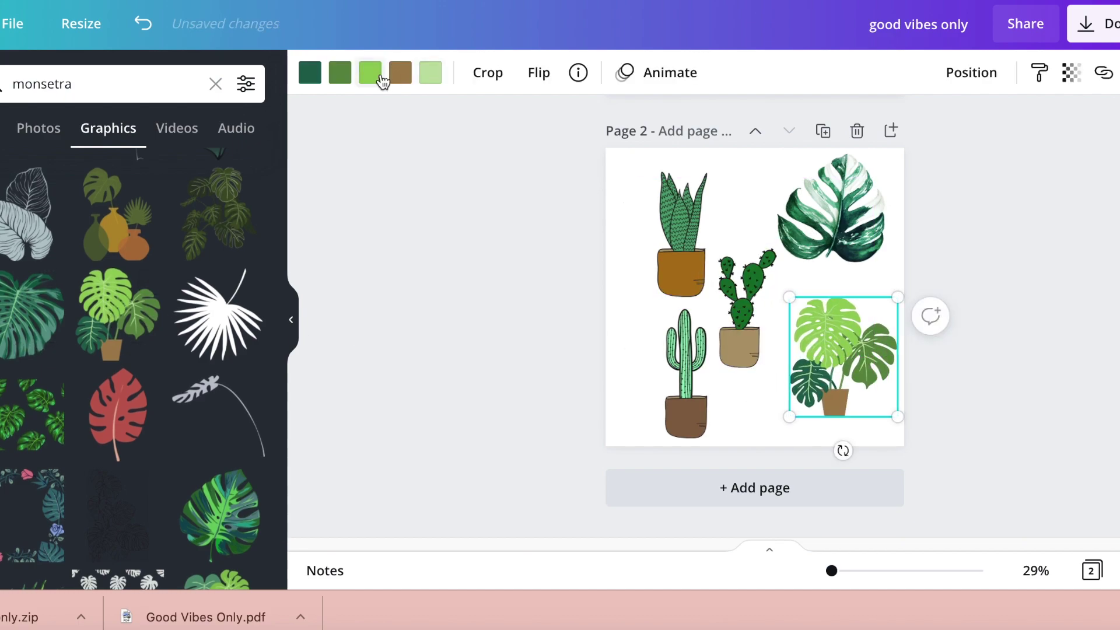
Step: Try replacement colours on the potted monstera's brown pot, including the very dark green from the photo colours
left_click(400, 72)
left_click(6, 318)
scroll(56, 329, "down", 2)
scroll(57, 329, "down", 3)
left_click(92, 242)
left_click(192, 245)
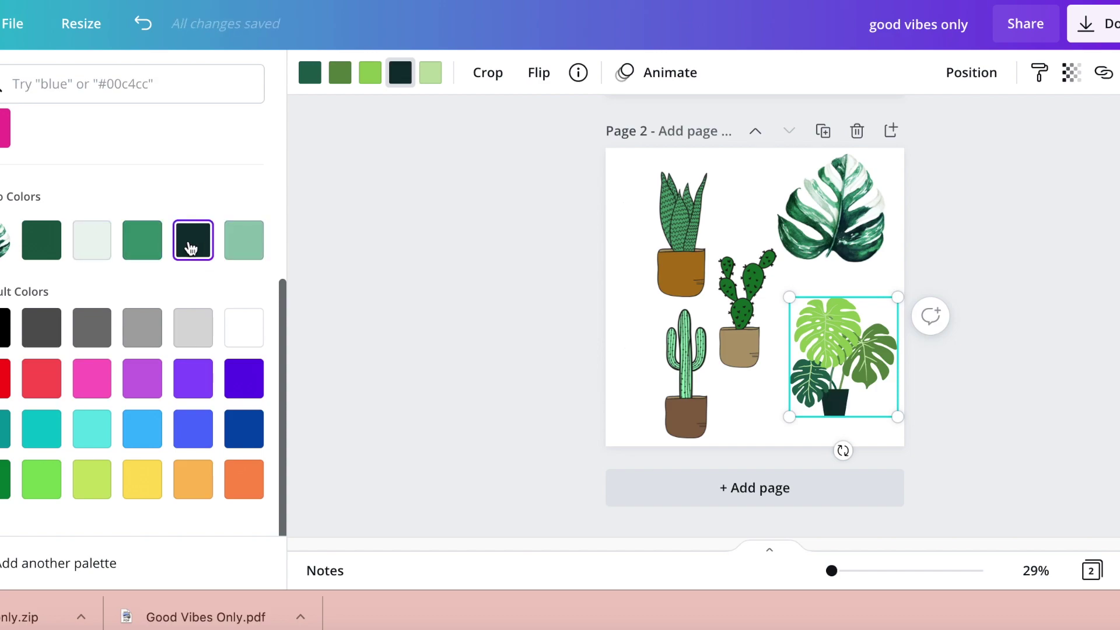
Step: Recolour the potted monstera's pot with the document's cream colour and adjust it to a custom beige
scroll(134, 187, "up", 5)
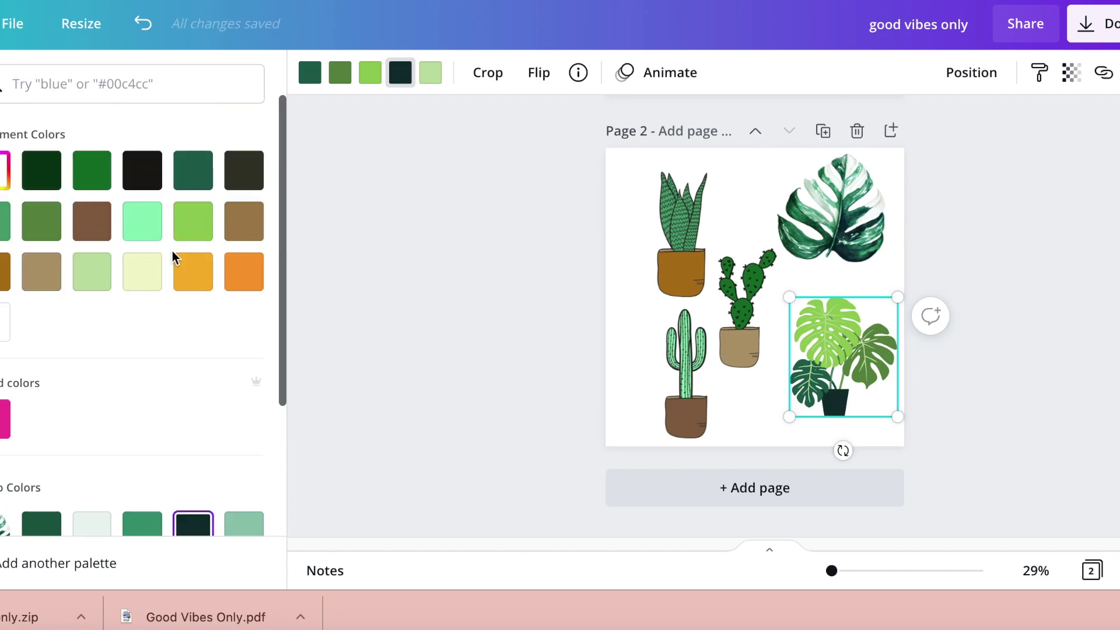
left_click(149, 281)
left_click(4, 170)
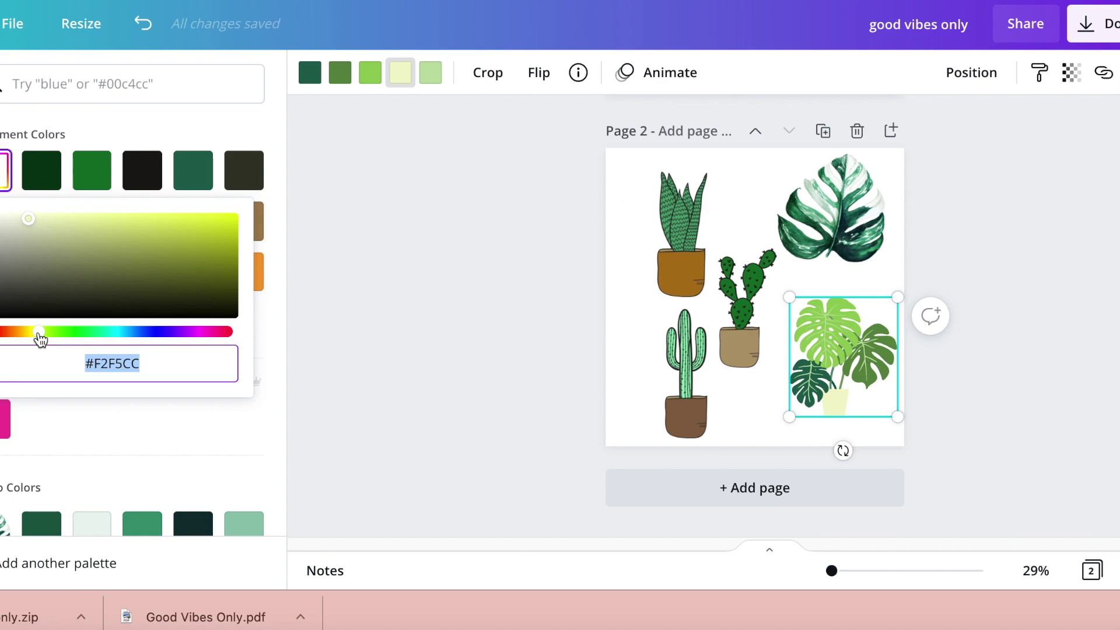
left_click_drag(42, 331, 30, 330)
left_click_drag(28, 218, 40, 225)
key("Escape")
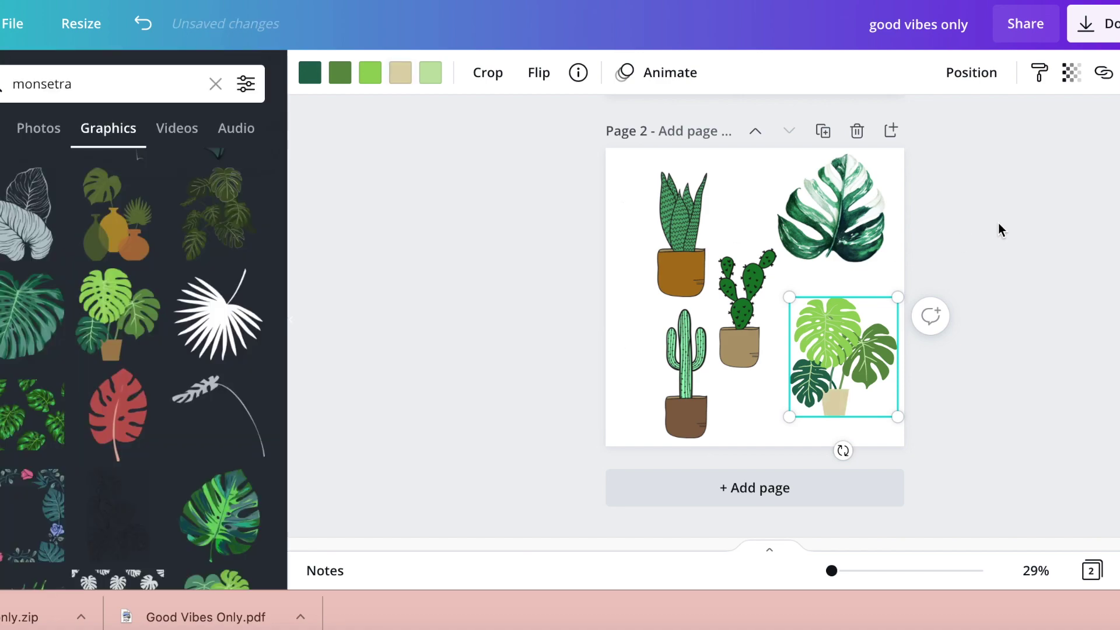
Step: Nudge the potted monstera and move the large monstera leaf slightly down the page
left_click_drag(858, 357, 855, 355)
left_click(835, 192)
left_click_drag(836, 193, 834, 204)
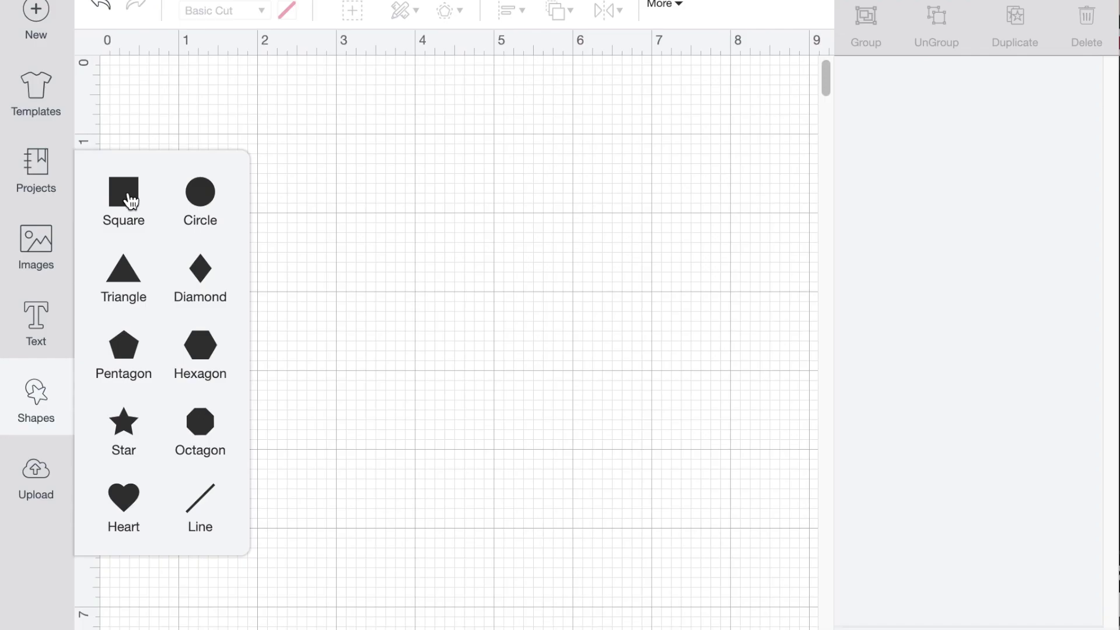
Step: Add a square shape to the canvas and keep it selected
left_click(131, 201)
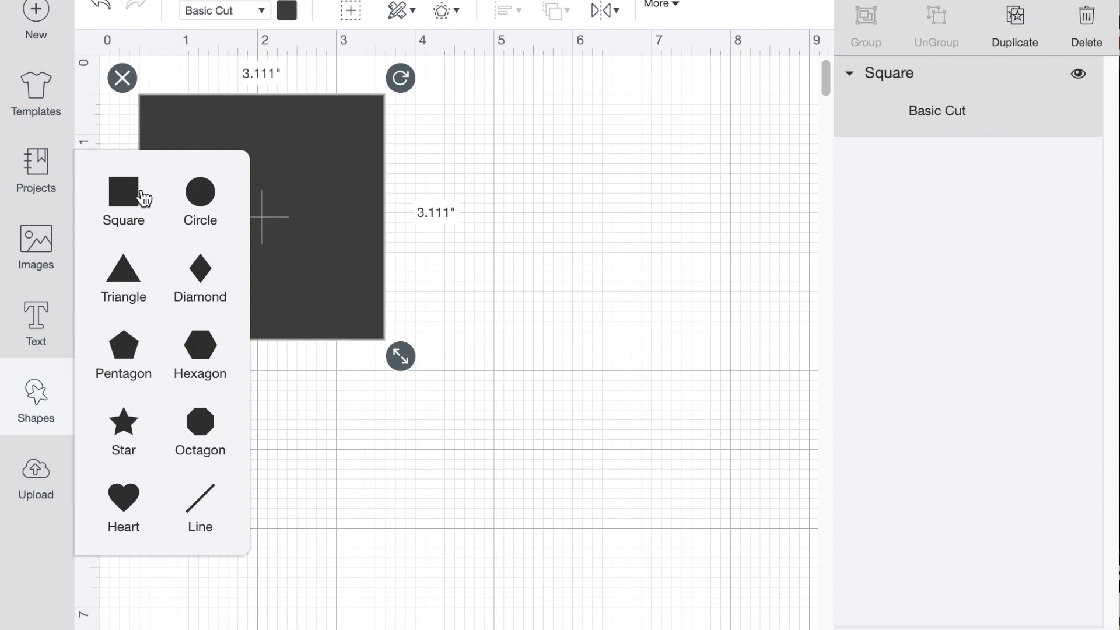
left_click(303, 172)
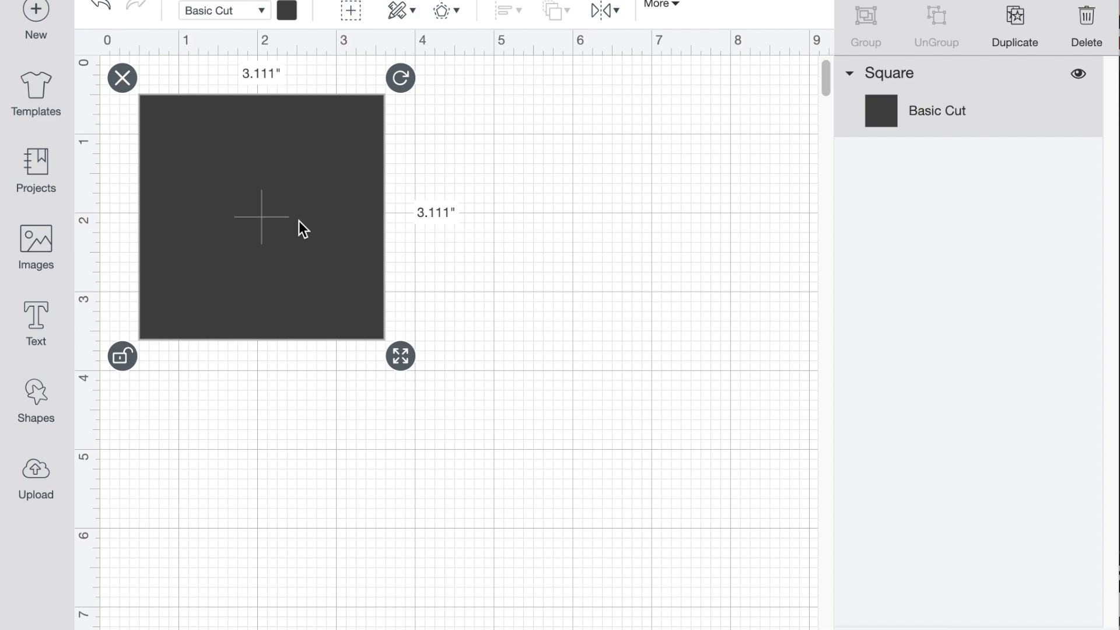
left_click(264, 75)
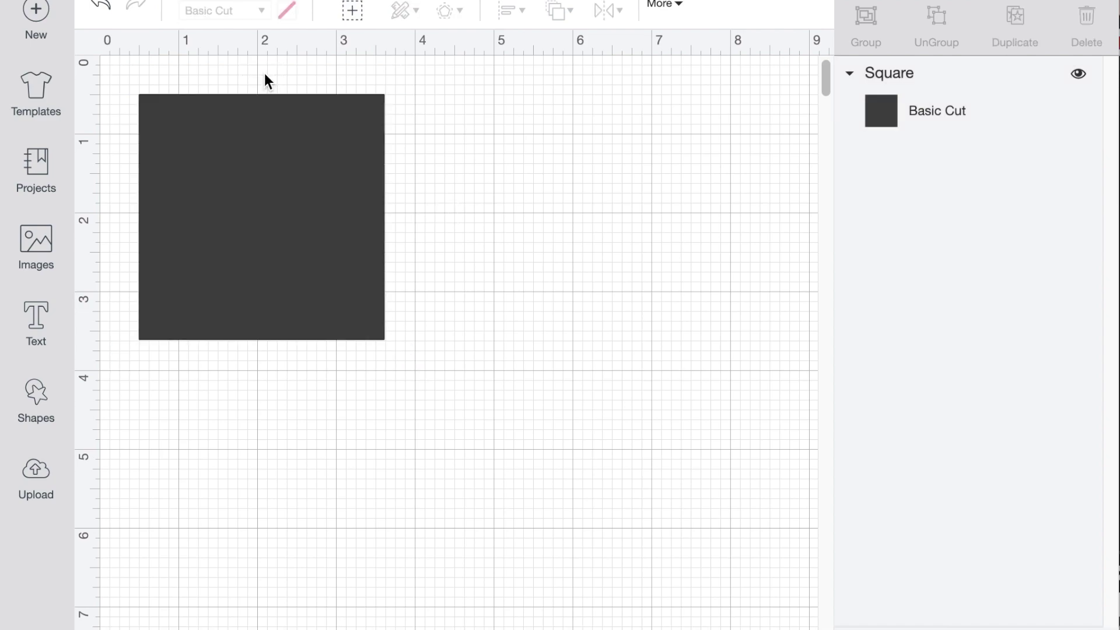
left_click(267, 163)
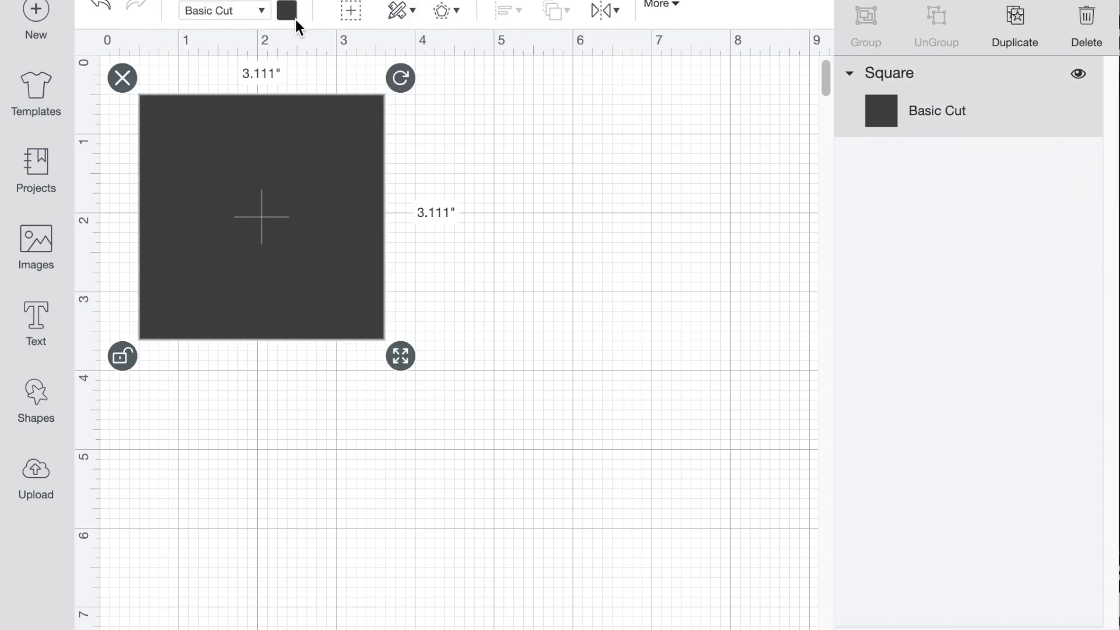
left_click(406, 12)
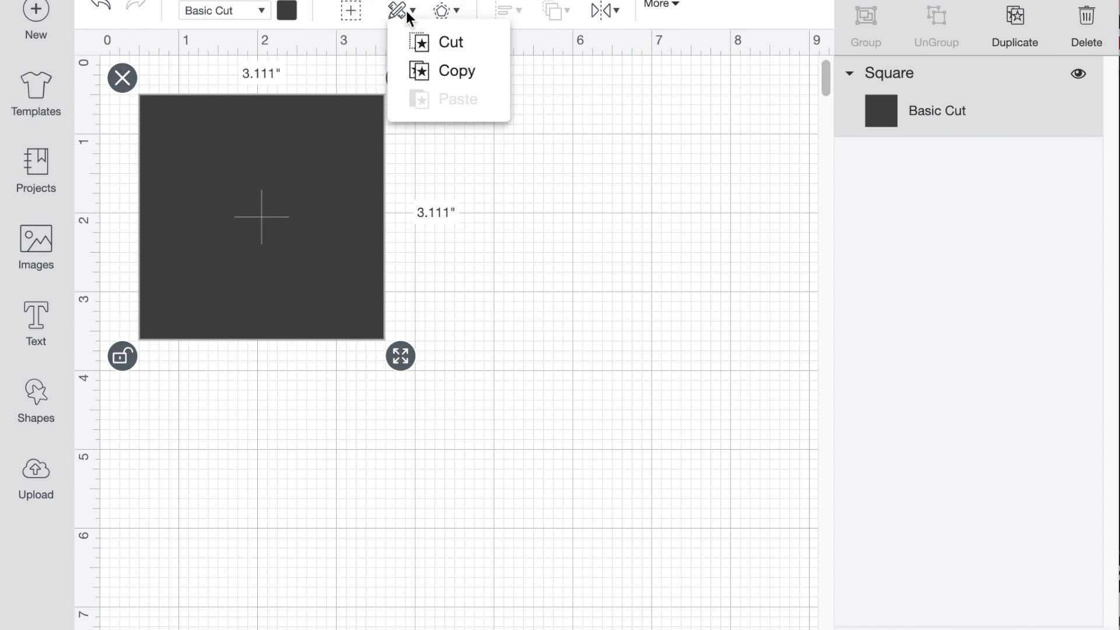
Step: Set the square's width to 6 inches and delete the stray pentagon and star shapes
left_click(675, 9)
left_click(237, 75)
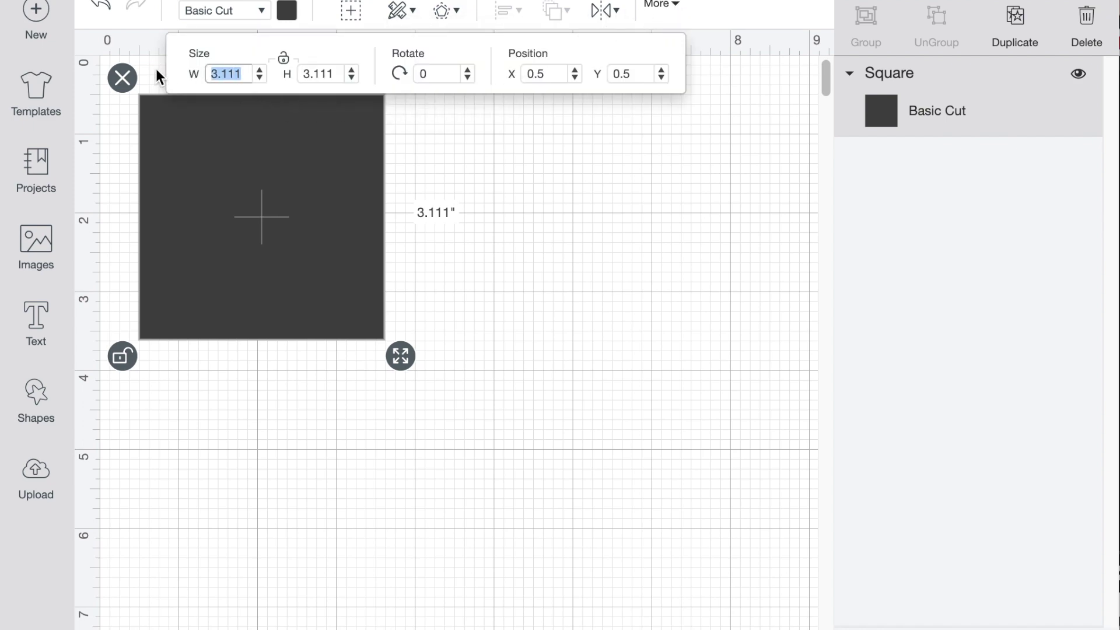
type("6")
key("Return")
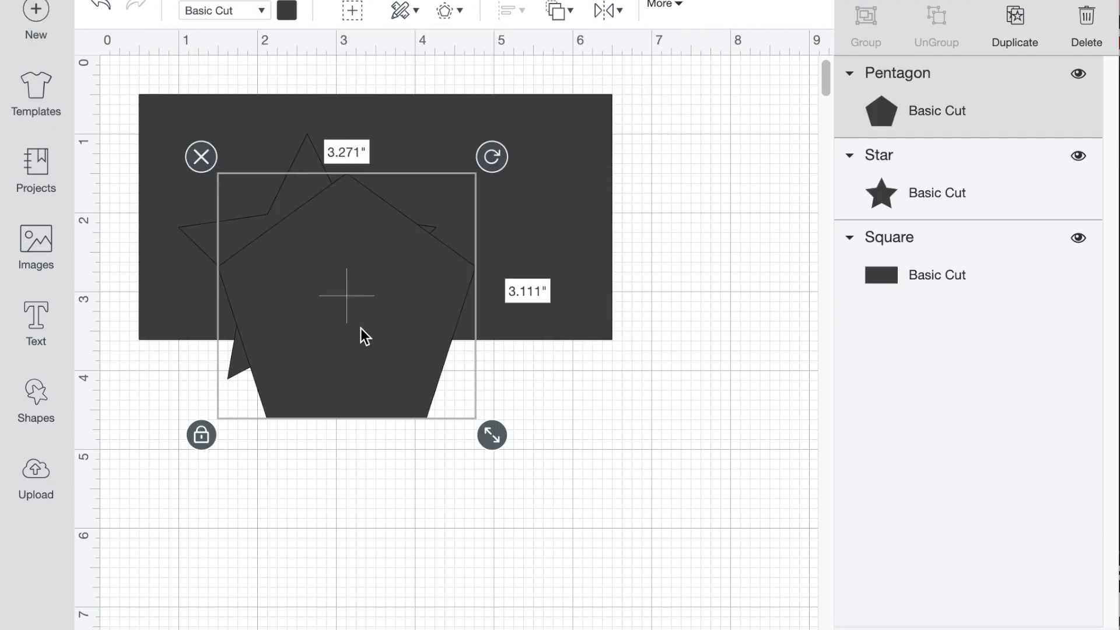
key("Delete")
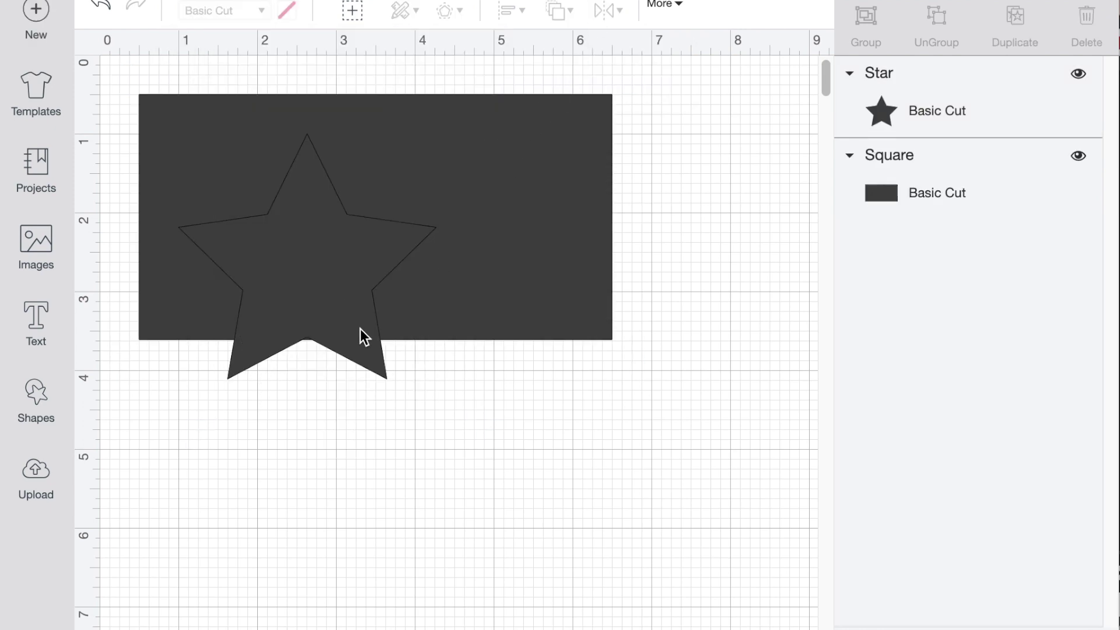
left_click(345, 310)
key("Delete")
Step: Resize the square to 6.75 inches wide by 9.25 inches high and lock its proportions
left_click(368, 213)
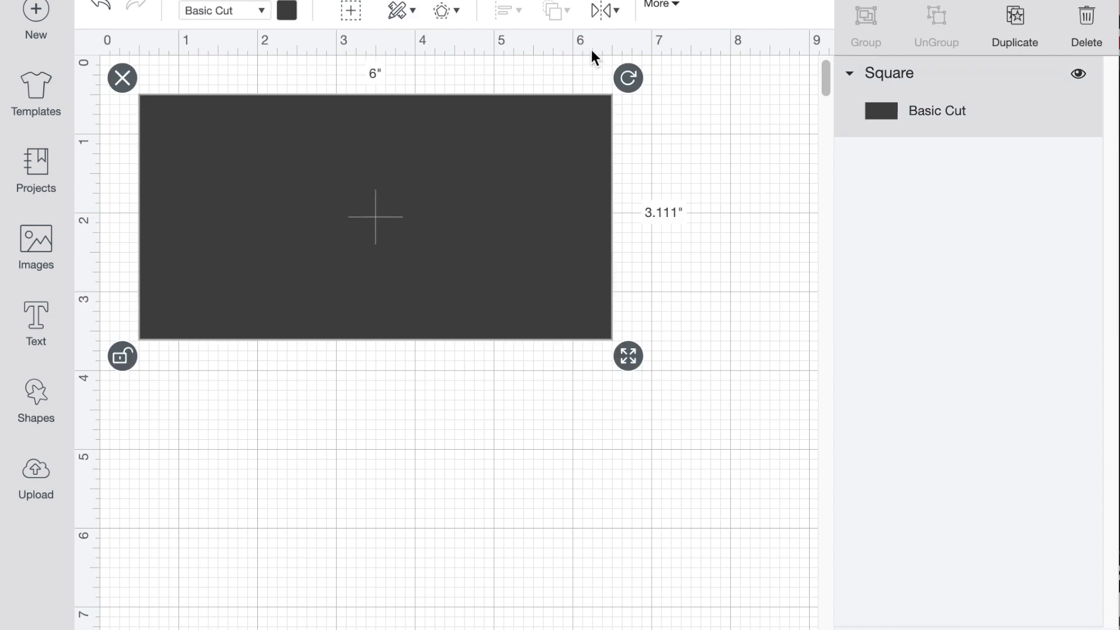
left_click(673, 6)
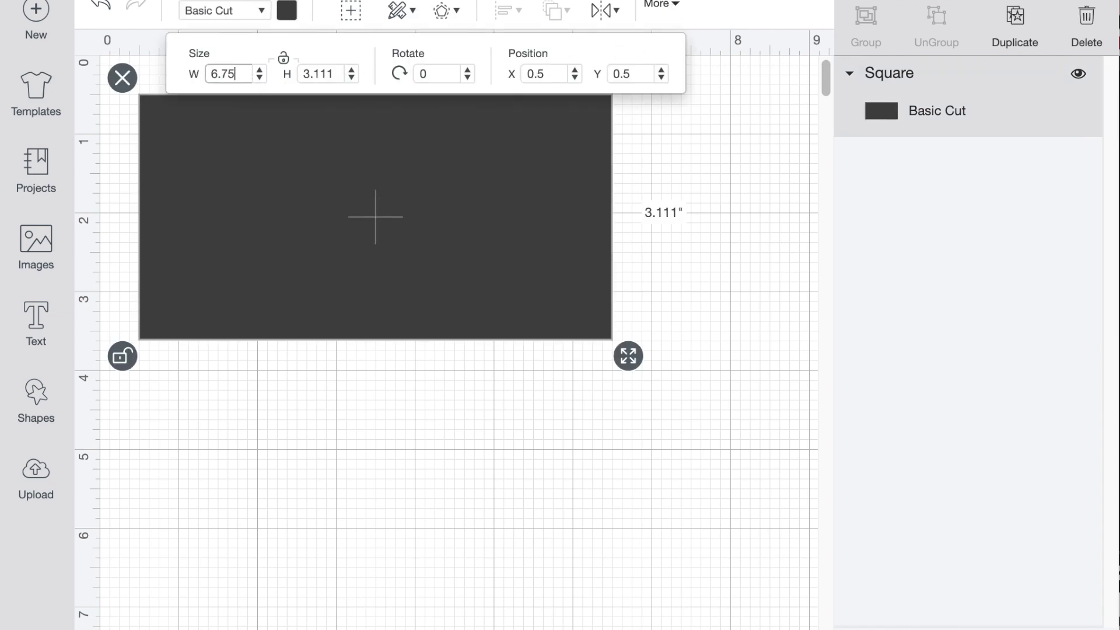
key("Tab")
type("9")
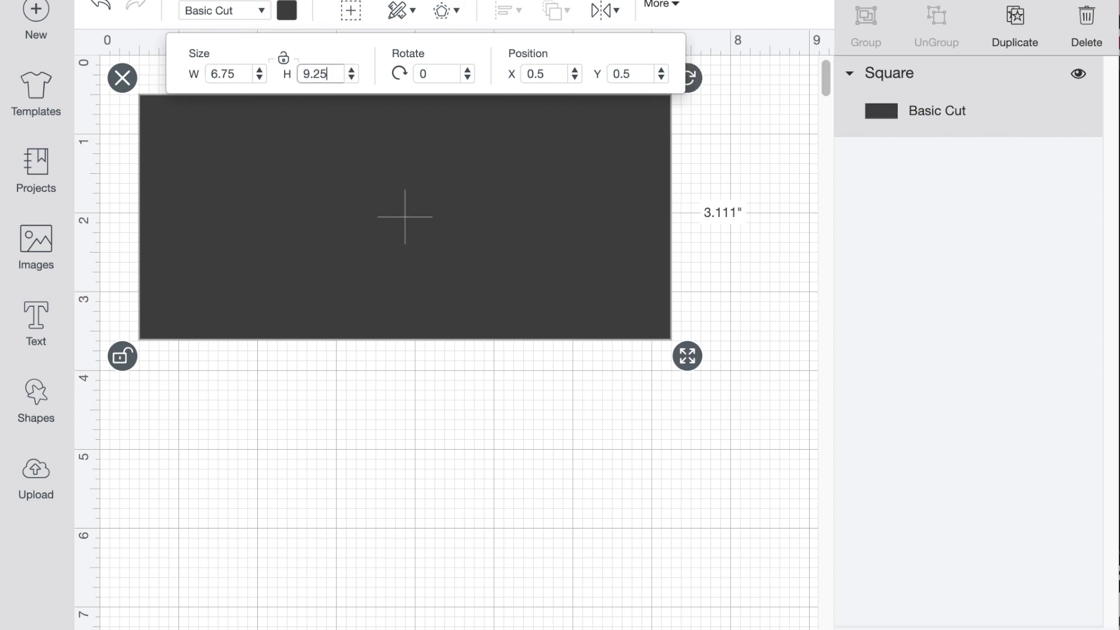
left_click(285, 57)
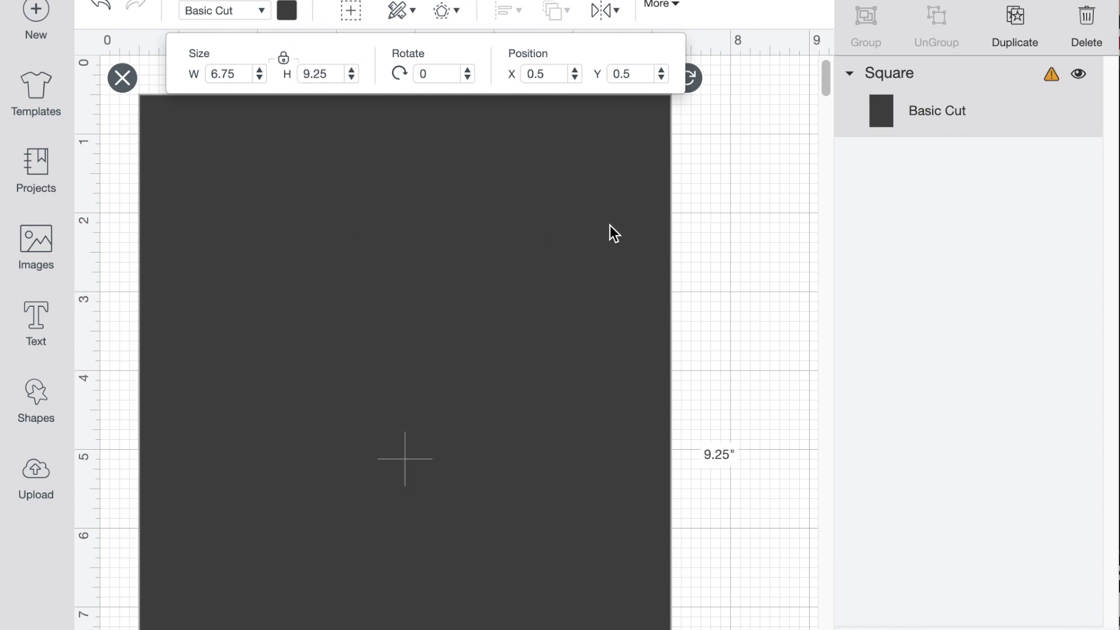
left_click(747, 225)
Step: Move the square closer to the canvas origin, about 0.3 inches from both edges
scroll(512, 281, "down", 2)
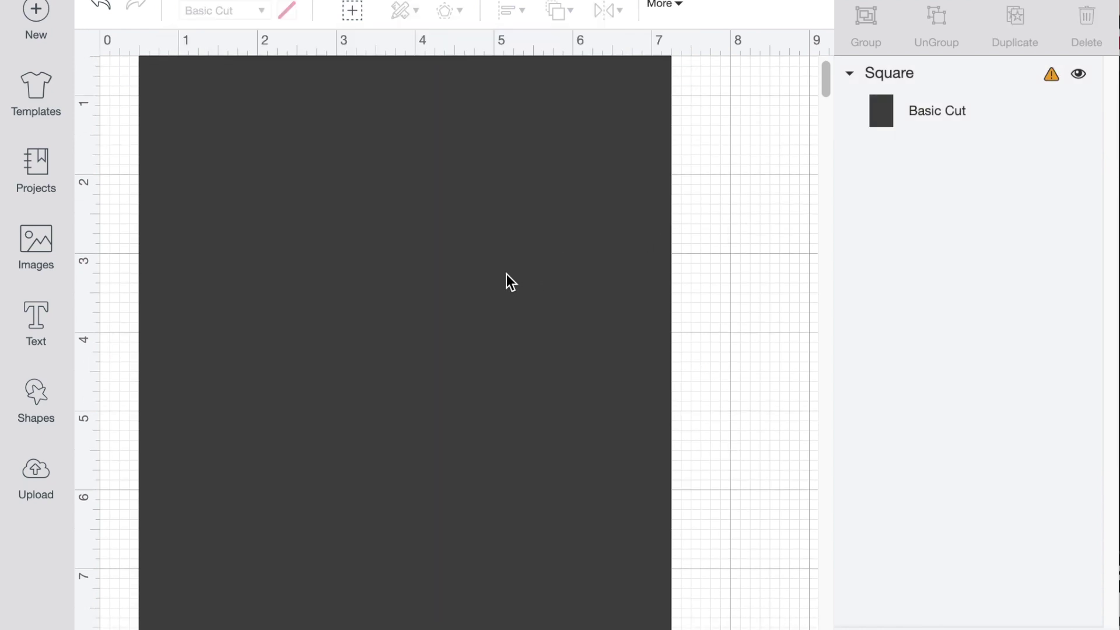
left_click_drag(466, 276, 444, 262)
left_click(748, 313)
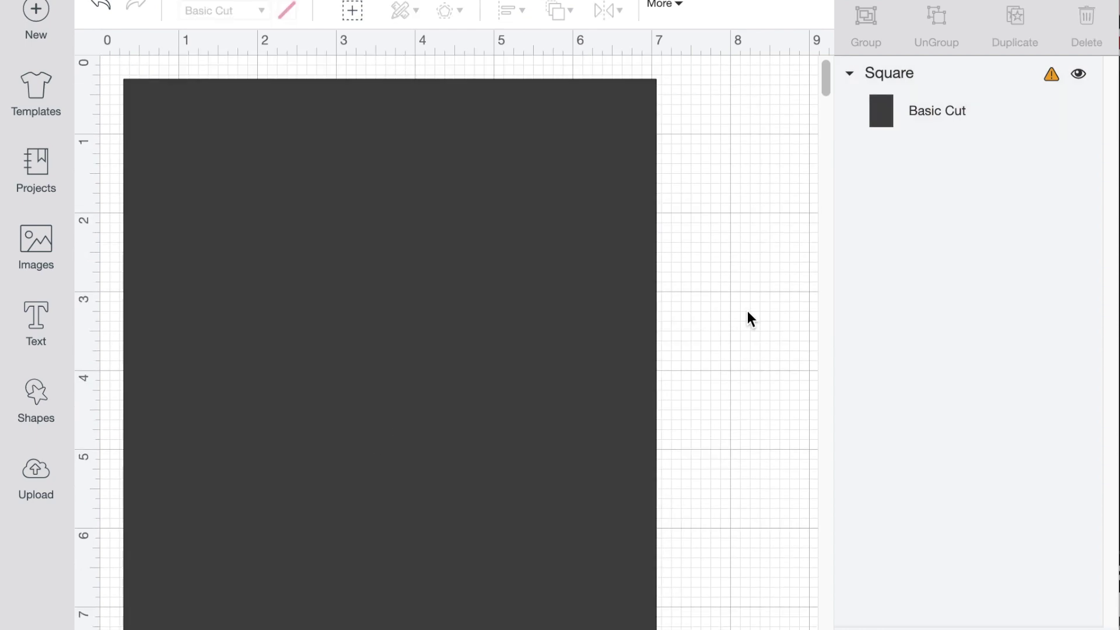
Step: Insert the recently uploaded plant sticker image and scale it down to about 3.1 inches wide within the square
left_click(47, 474)
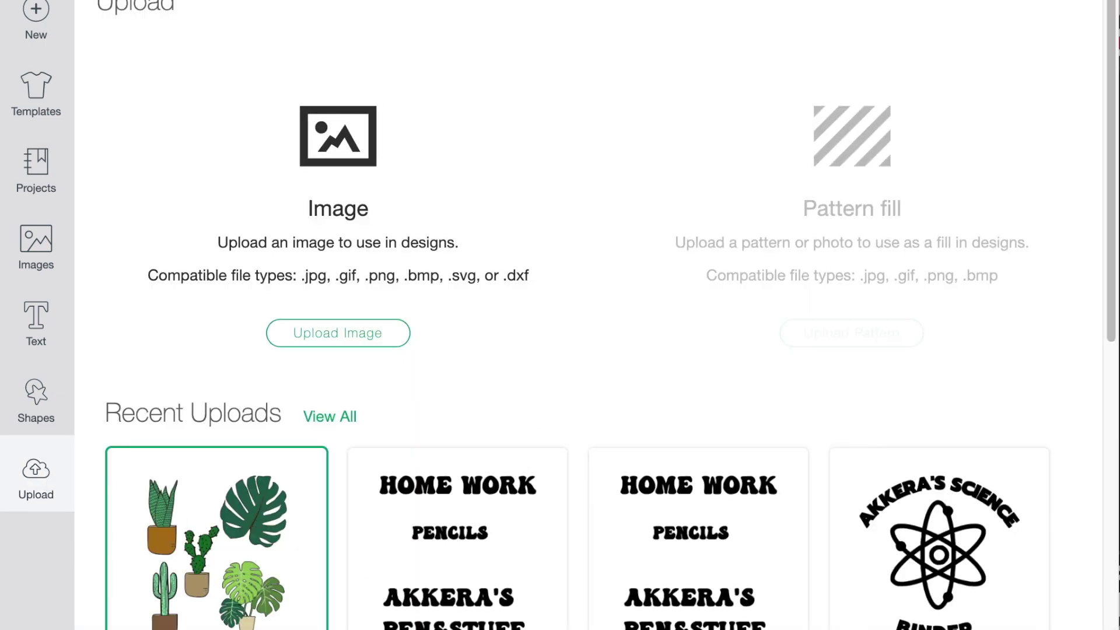
left_click(775, 612)
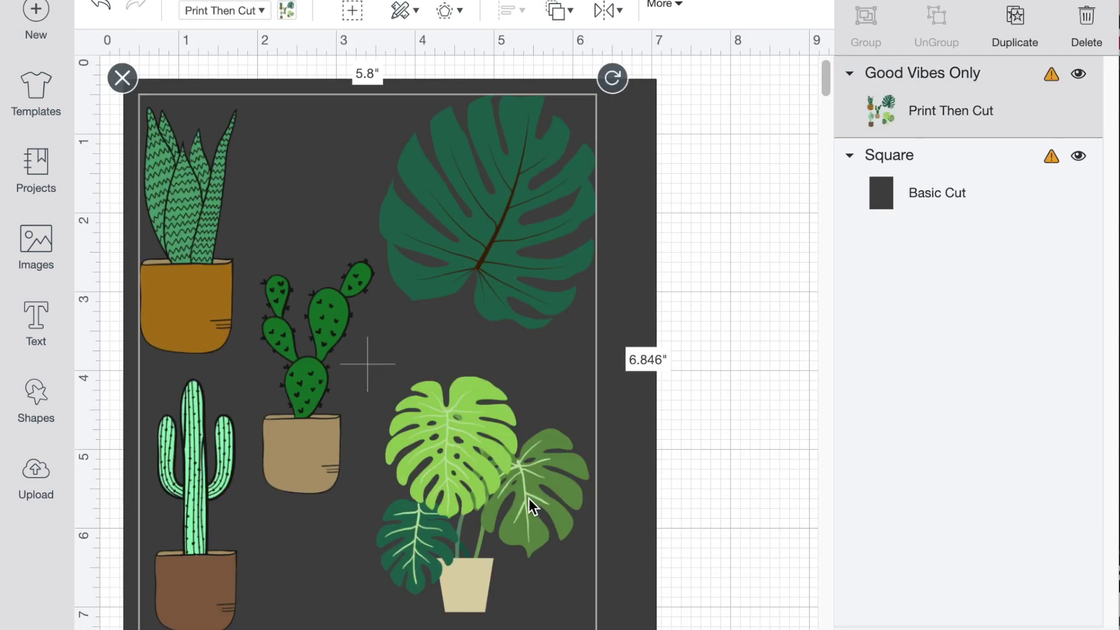
mouse_move(613, 627)
left_mouse_down()
mouse_move(525, 554)
mouse_move(410, 351)
left_mouse_up()
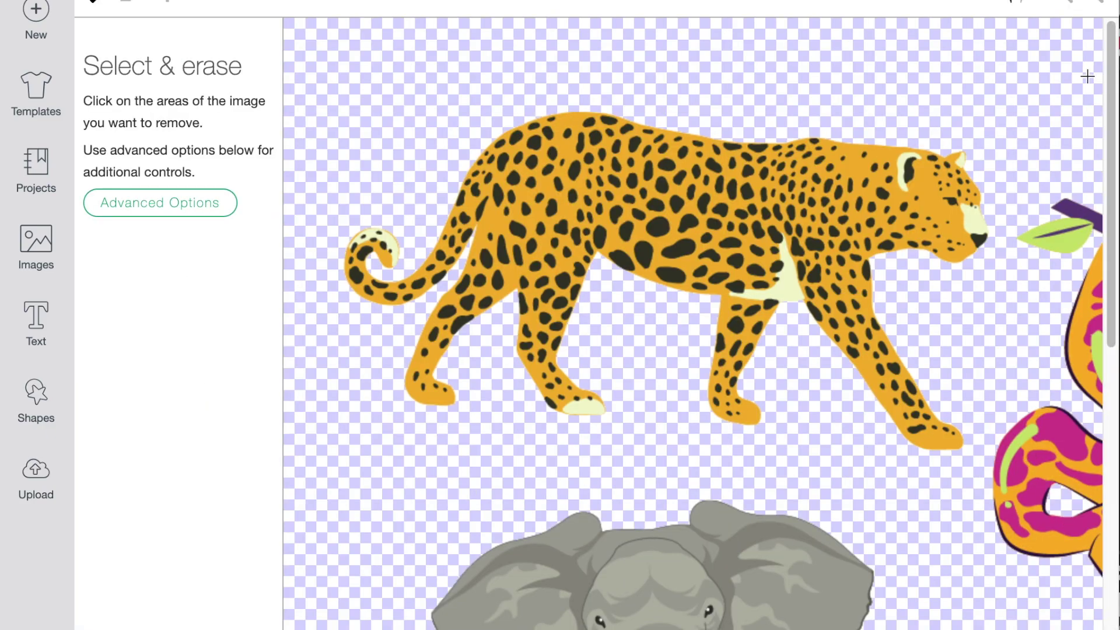
Step: Try erasing the dark area between the elephant's legs in the animal image
left_click(1068, 3)
left_click(1067, 3)
left_click(1067, 4)
left_click(1099, 3)
left_click(1099, 3)
left_click(1067, 4)
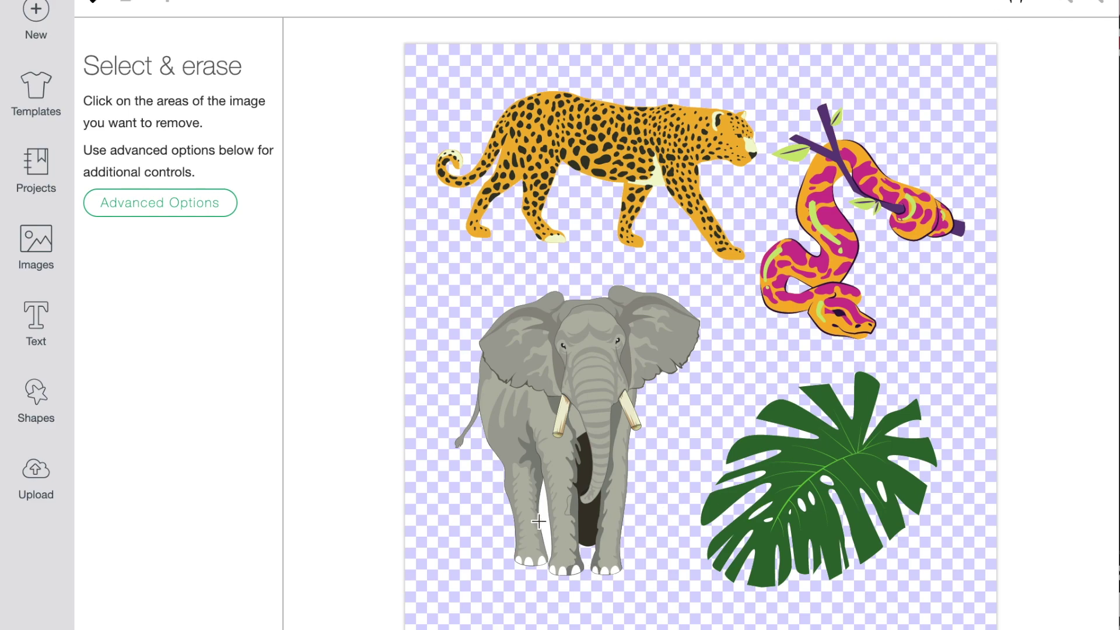
left_click(587, 532)
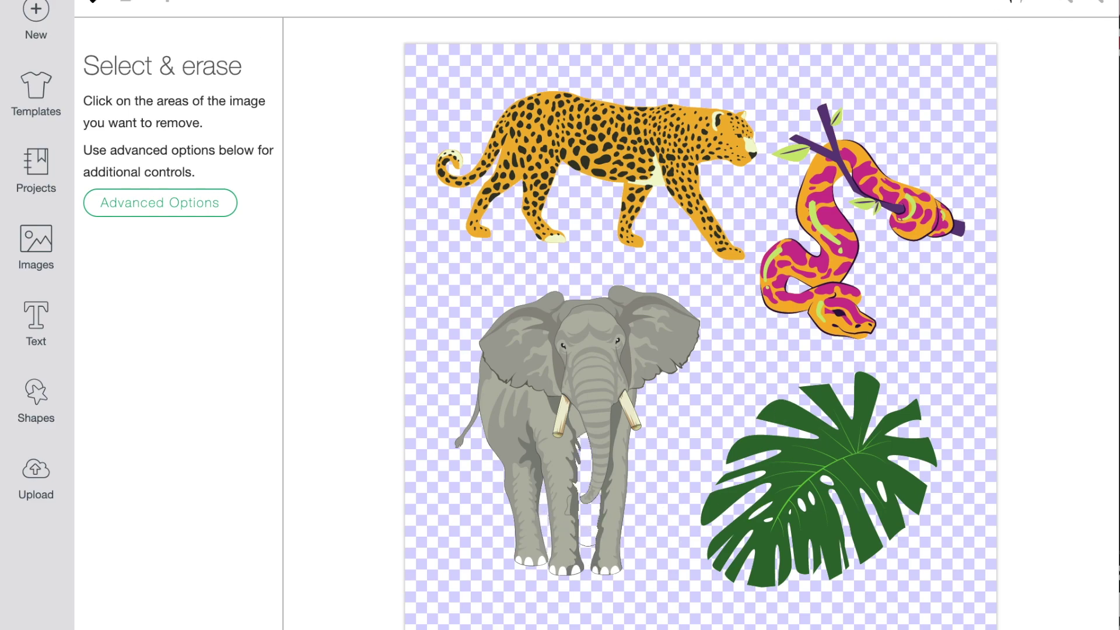
left_click(1003, 8)
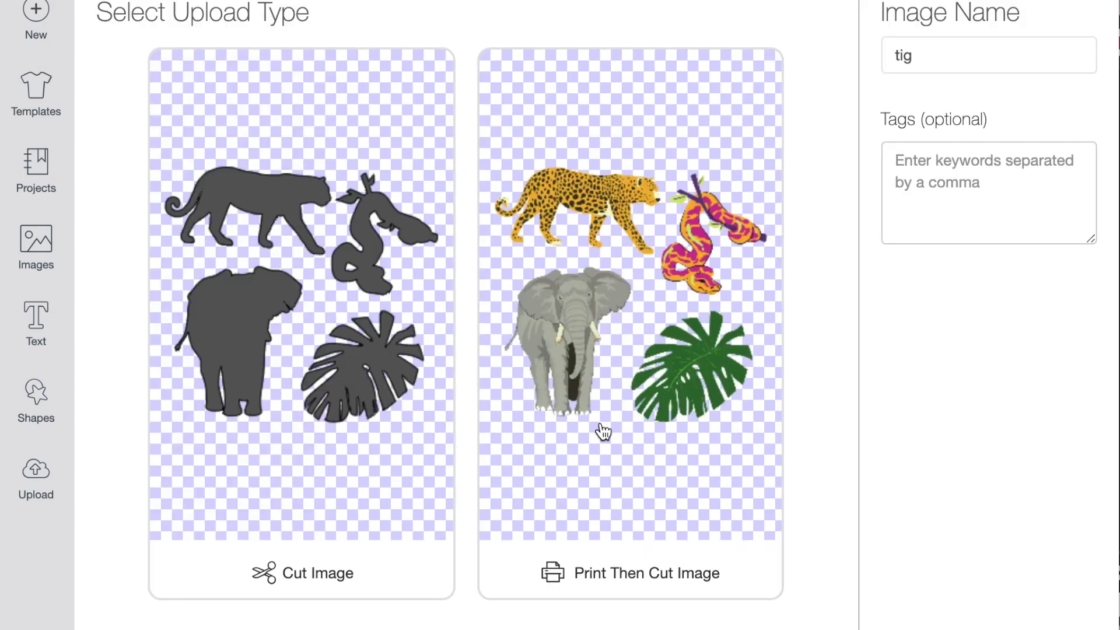
Step: Upload the animal image "tig" as a Print Then Cut image and insert it on the canvas
left_click(605, 433)
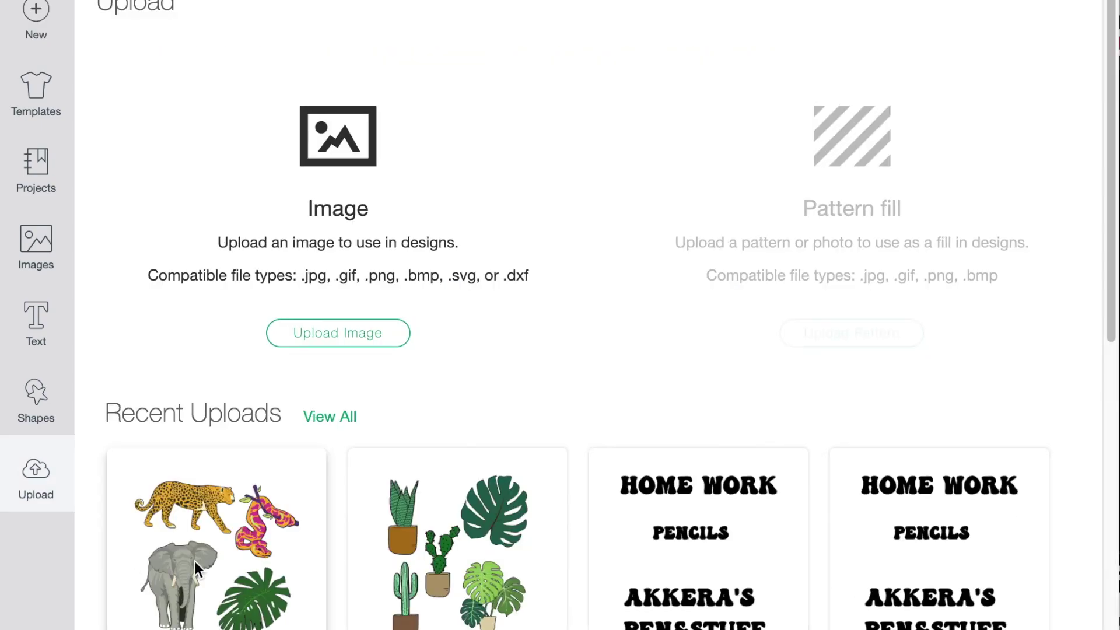
left_click(218, 537)
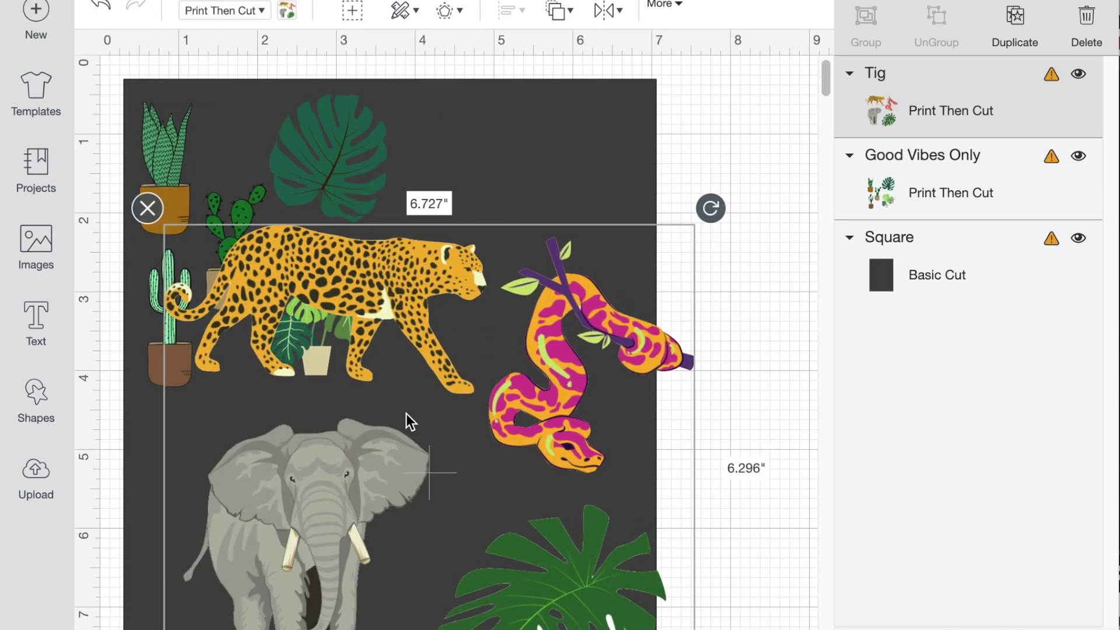
Step: Scale the animal image down to about 4.2 inches wide and move it below the plant graphics
scroll(407, 414, "down", 5)
left_click_drag(704, 437, 370, 248)
scroll(301, 276, "up", 3)
left_click_drag(303, 285, 277, 506)
Step: Enlarge the plant image to about 3.7 inches wide and nudge the plant and animal images into place on the square
left_click(333, 172)
left_click_drag(403, 270, 446, 227)
left_click_drag(293, 189, 295, 187)
left_click_drag(274, 379, 273, 386)
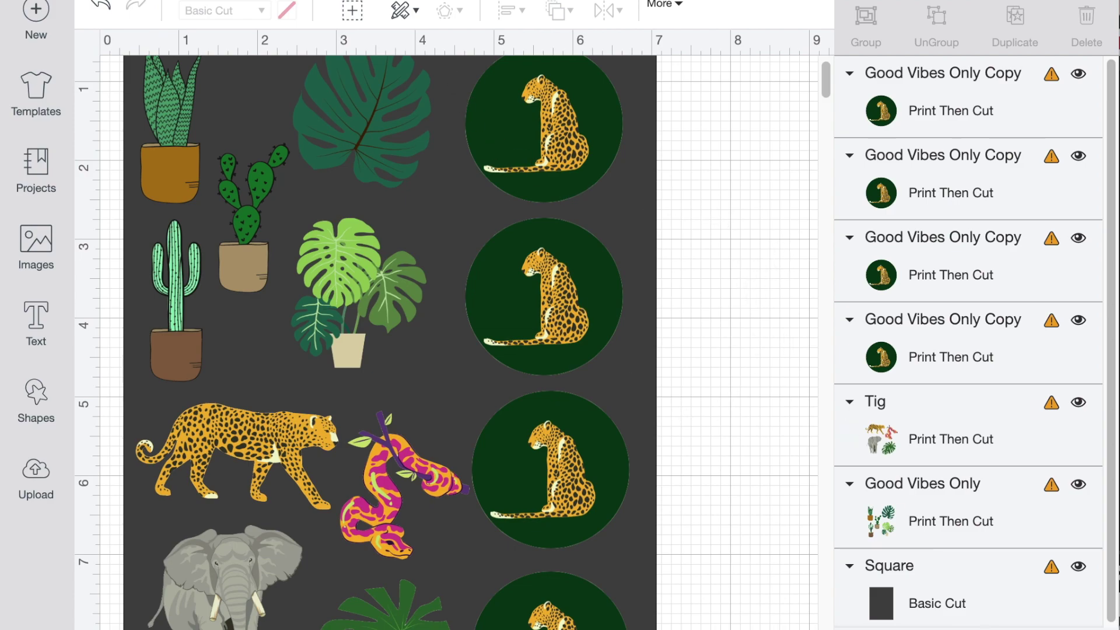
Step: Delete the dark background square behind the stickers
left_click(645, 567)
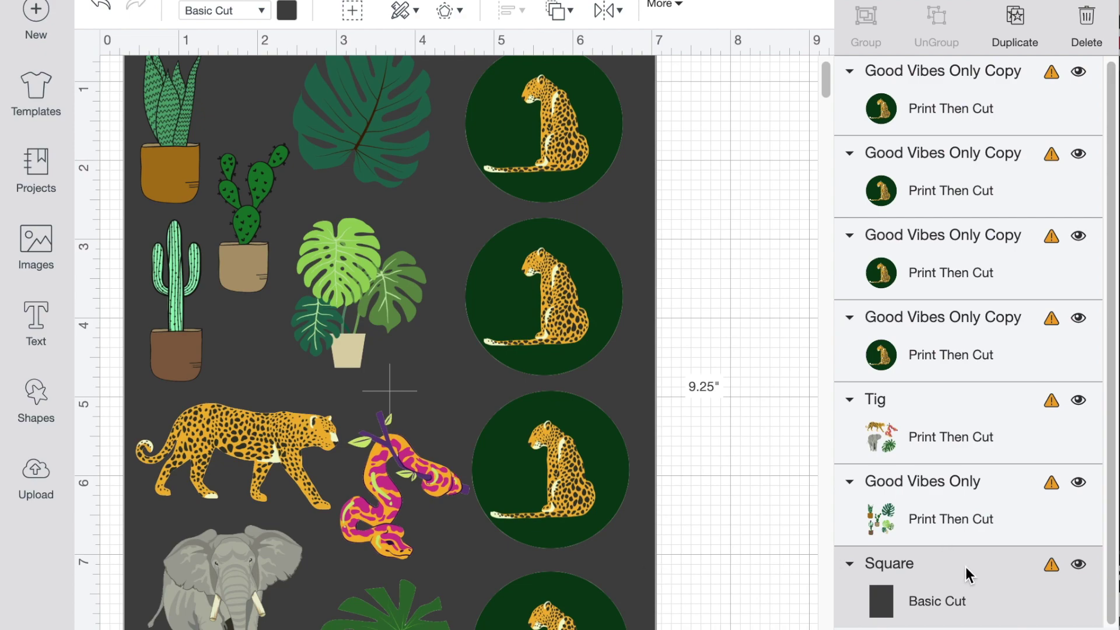
key("Delete")
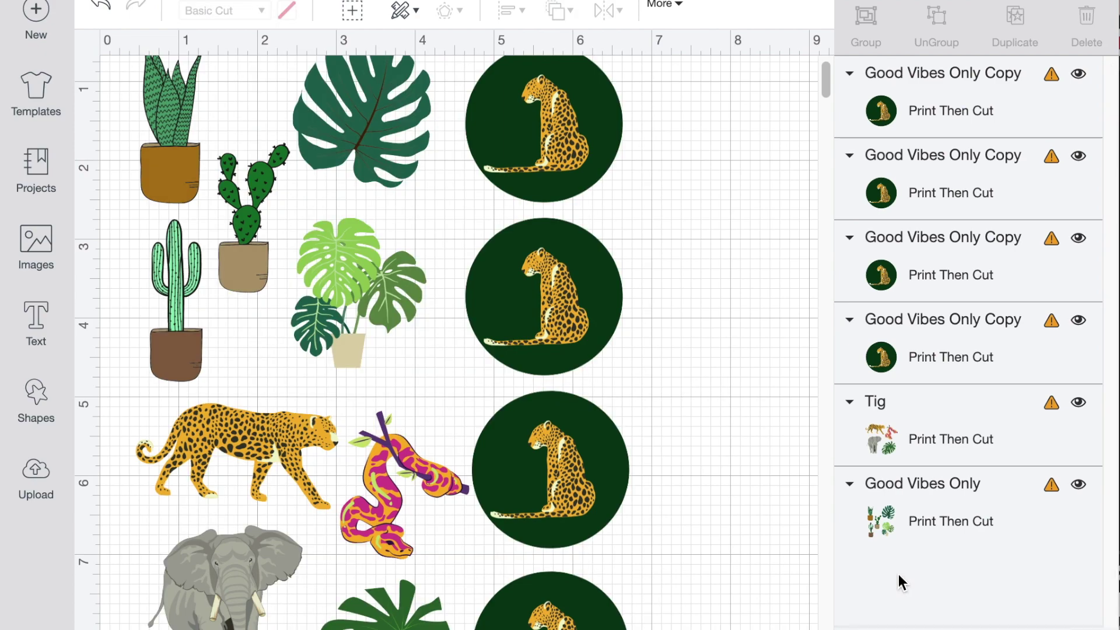
Step: Select all the plant, animal and leopard-circle stickers and open the list of cutting machines
scroll(743, 429, "up", 1)
scroll(740, 429, "down", 3)
left_click_drag(712, 608, 101, 55)
scroll(278, 343, "up", 4)
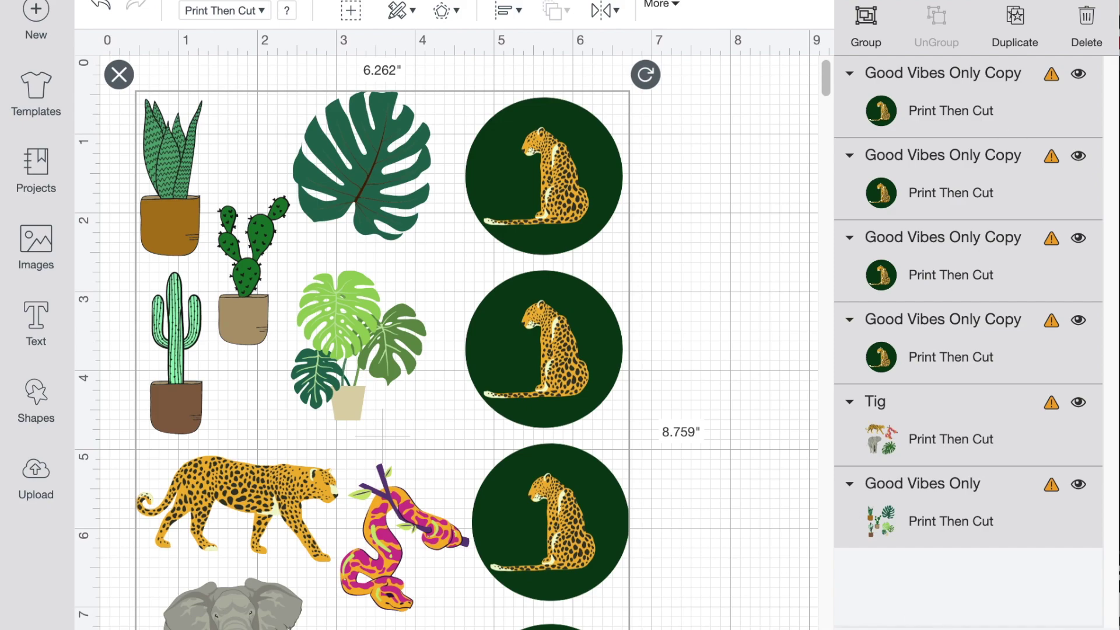
left_click(874, 1)
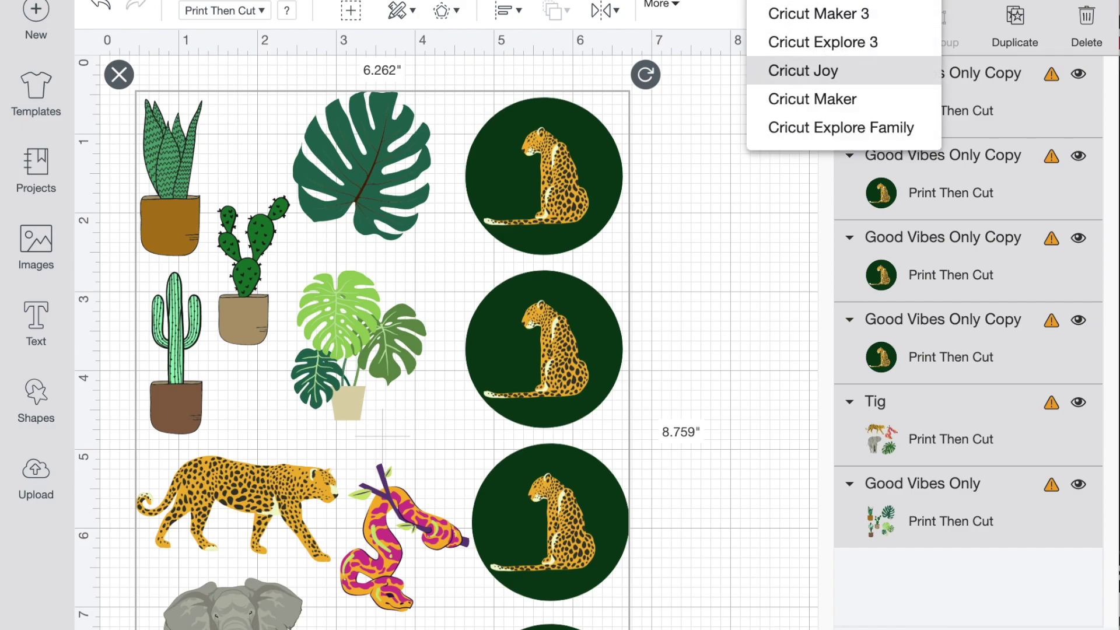
left_click(934, 532)
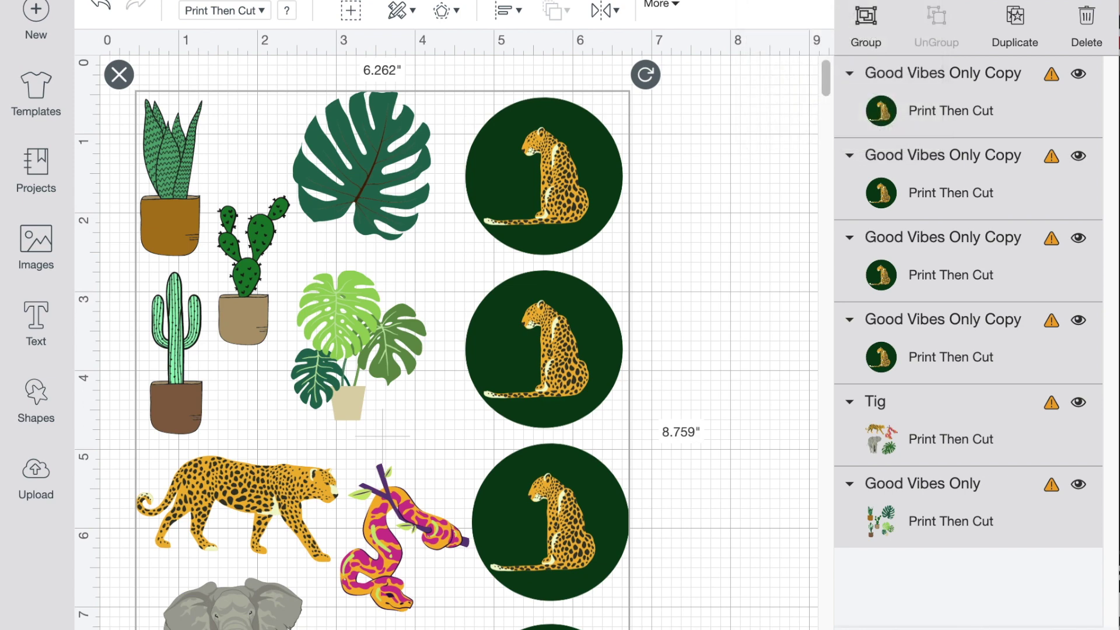